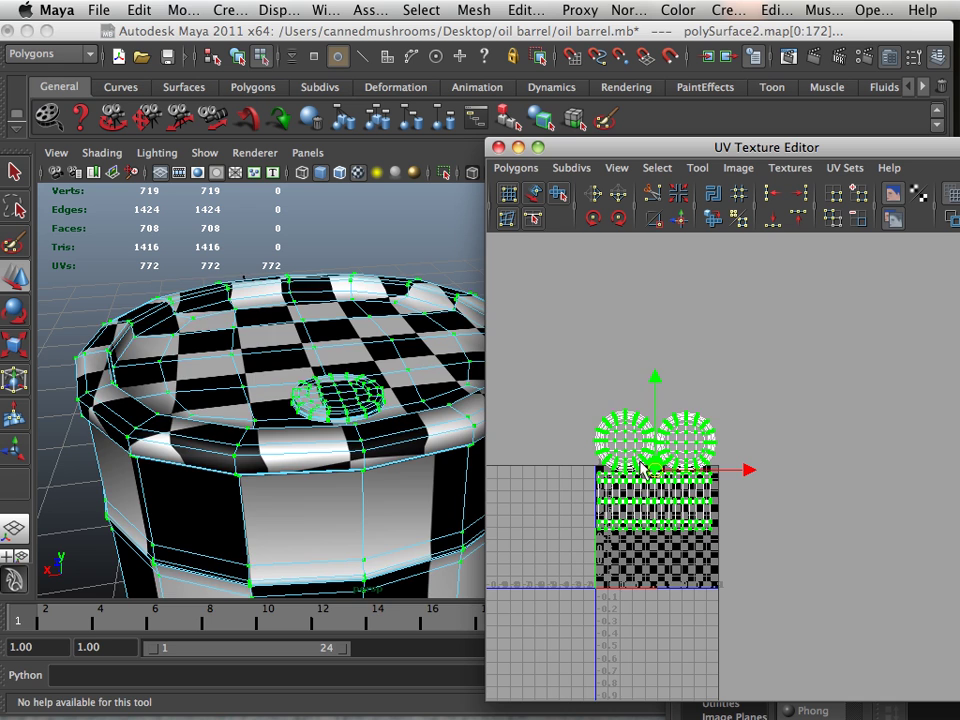
Move all the barrel's UV shells down inside the 0 to 1 texture square and scale them down slightly to leave a margin
{"action": "left_click_drag", "start_coordinate": [645, 470], "coordinate": [663, 520]}
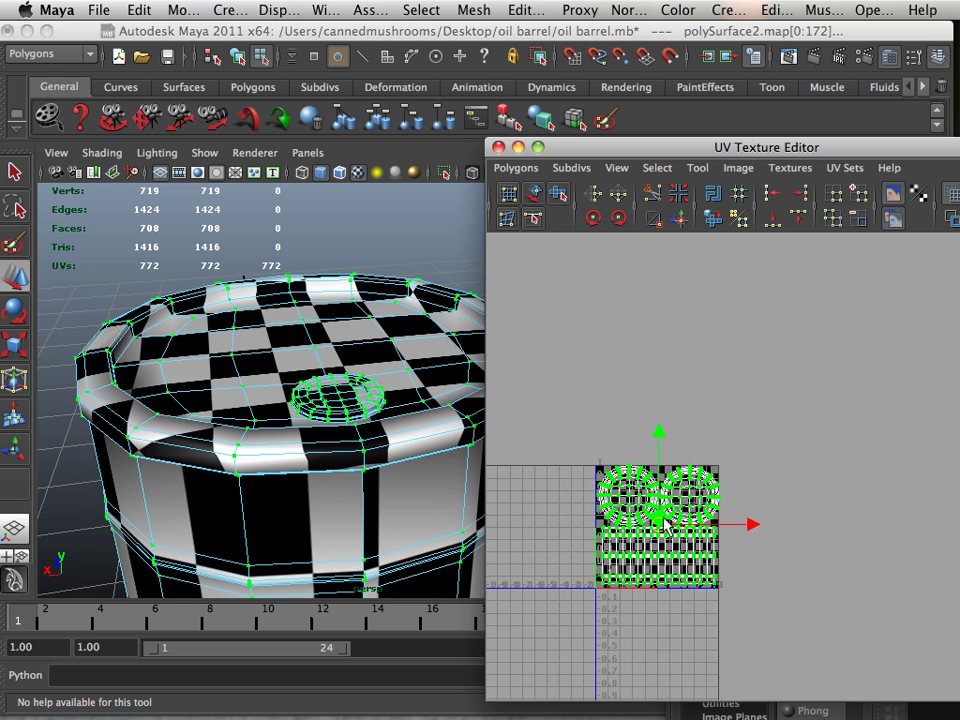
{"action": "right_click_drag", "start_coordinate": [657, 491], "coordinate": [904, 591], "text": "alt"}
{"action": "middle_click_drag", "start_coordinate": [682, 545], "coordinate": [871, 414], "text": "alt"}
{"action": "right_click_drag", "start_coordinate": [790, 425], "coordinate": [884, 445], "text": "alt"}
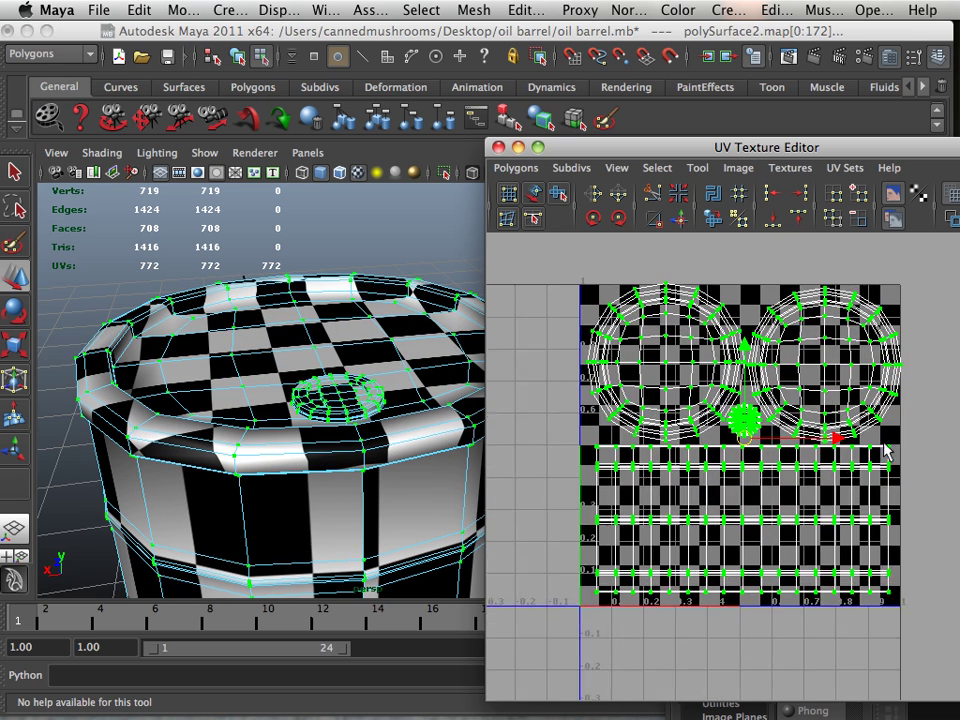
{"action": "middle_click_drag", "start_coordinate": [817, 435], "coordinate": [768, 453], "text": "alt"}
{"action": "left_click_drag", "start_coordinate": [699, 453], "coordinate": [695, 458]}
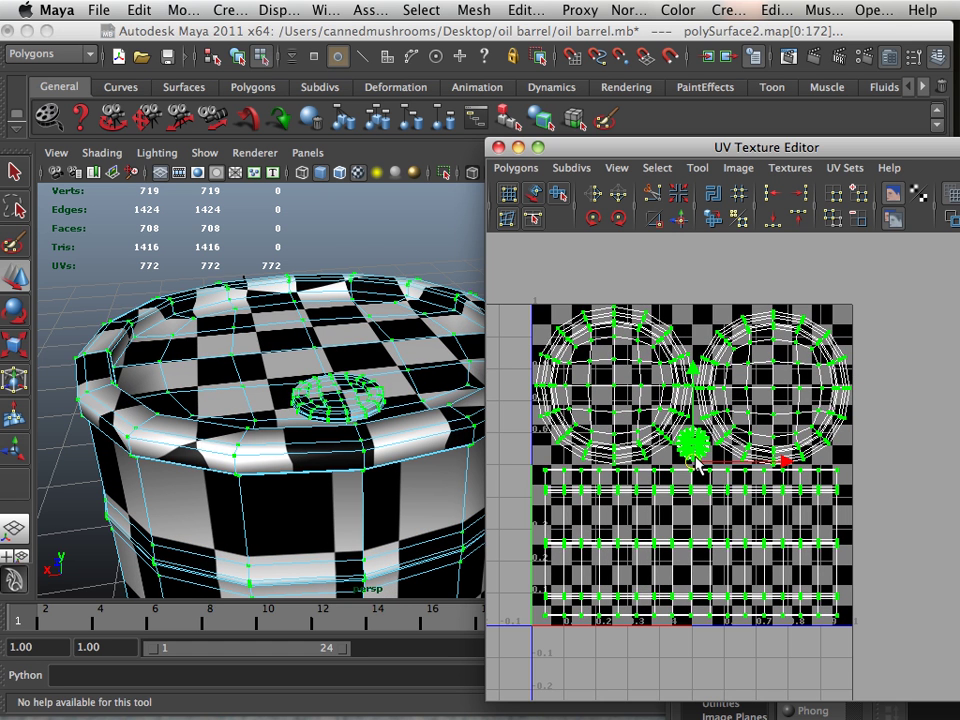
{"action": "left_click_drag", "start_coordinate": [697, 458], "coordinate": [697, 457]}
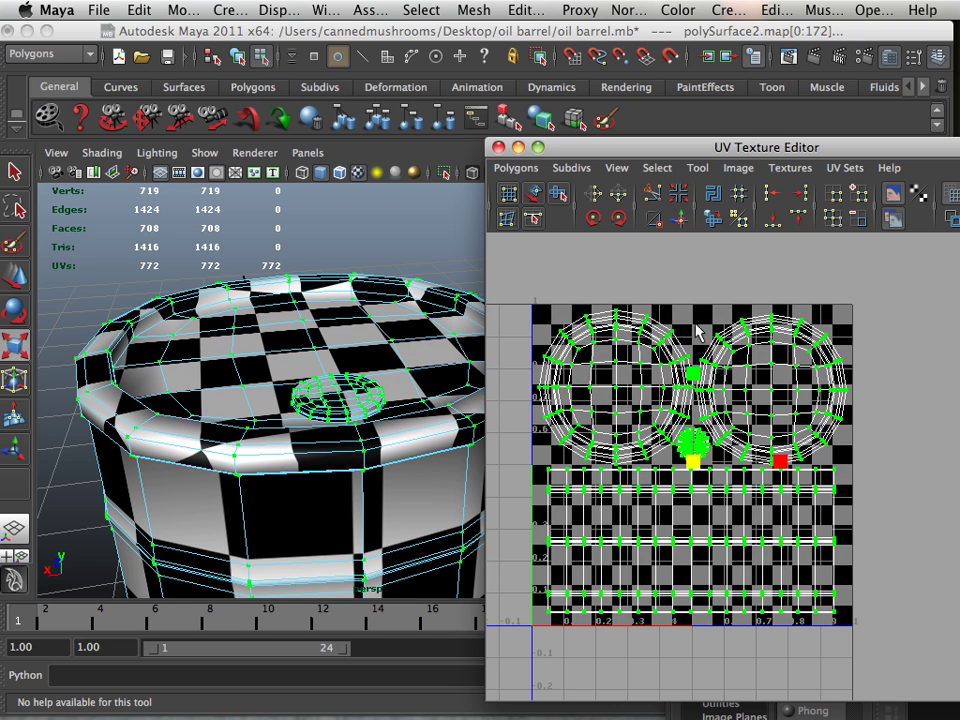
{"action": "left_click", "coordinate": [776, 395]}
Examine the lid, cap and side UV shells for their spacing and fit within the texture square
{"action": "right_click_drag", "start_coordinate": [778, 396], "coordinate": [941, 461], "text": "alt"}
{"action": "middle_click_drag", "start_coordinate": [914, 451], "coordinate": [955, 317], "text": "alt"}
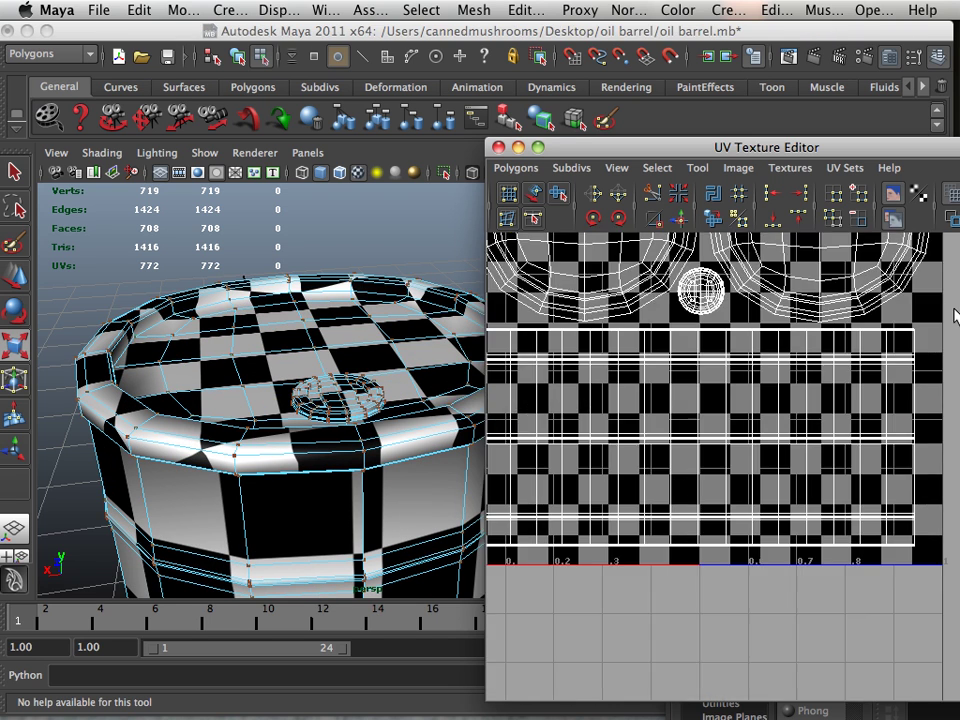
{"action": "middle_click_drag", "start_coordinate": [750, 348], "coordinate": [824, 523], "text": "alt"}
{"action": "middle_click_drag", "start_coordinate": [712, 438], "coordinate": [656, 555], "text": "alt"}
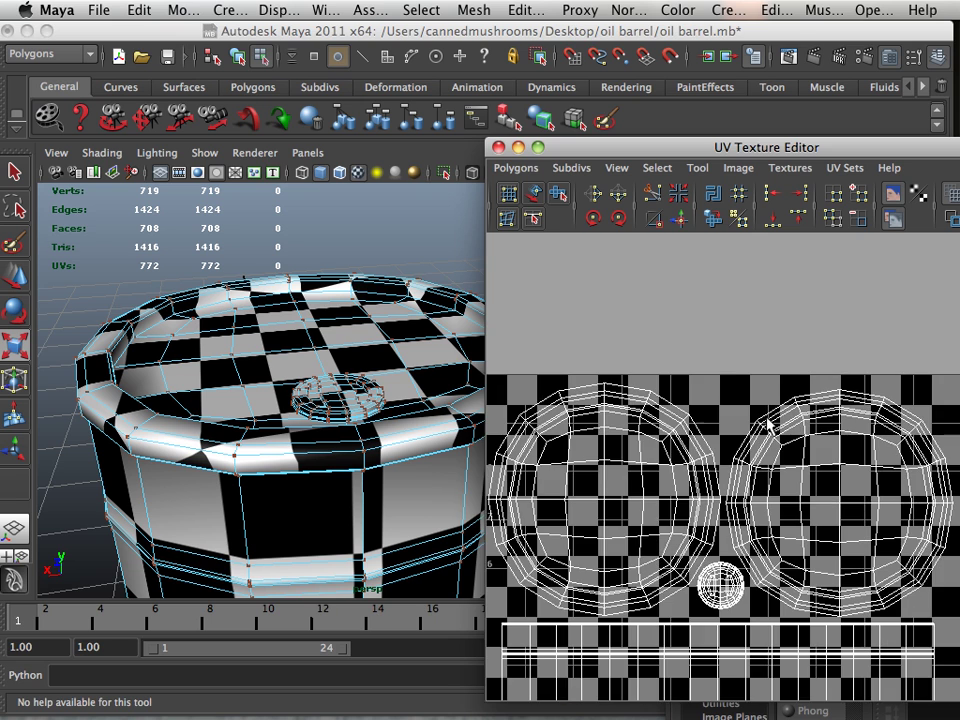
{"action": "middle_click_drag", "start_coordinate": [754, 437], "coordinate": [781, 447], "text": "alt"}
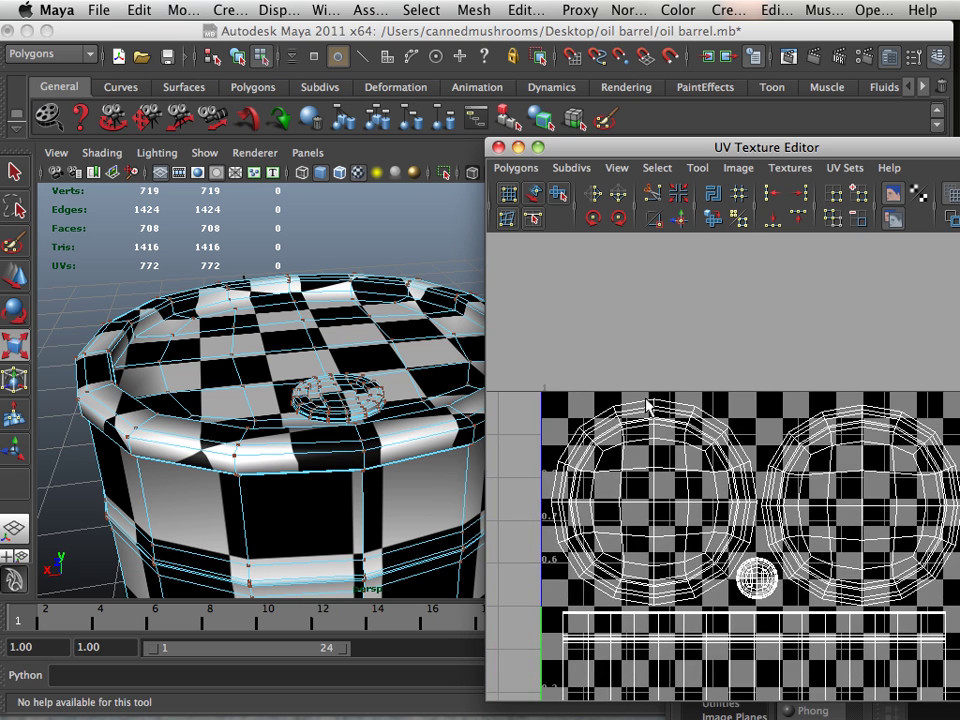
{"action": "middle_click_drag", "start_coordinate": [716, 461], "coordinate": [716, 335], "text": "alt"}
{"action": "right_click_drag", "start_coordinate": [718, 343], "coordinate": [752, 400], "text": "alt"}
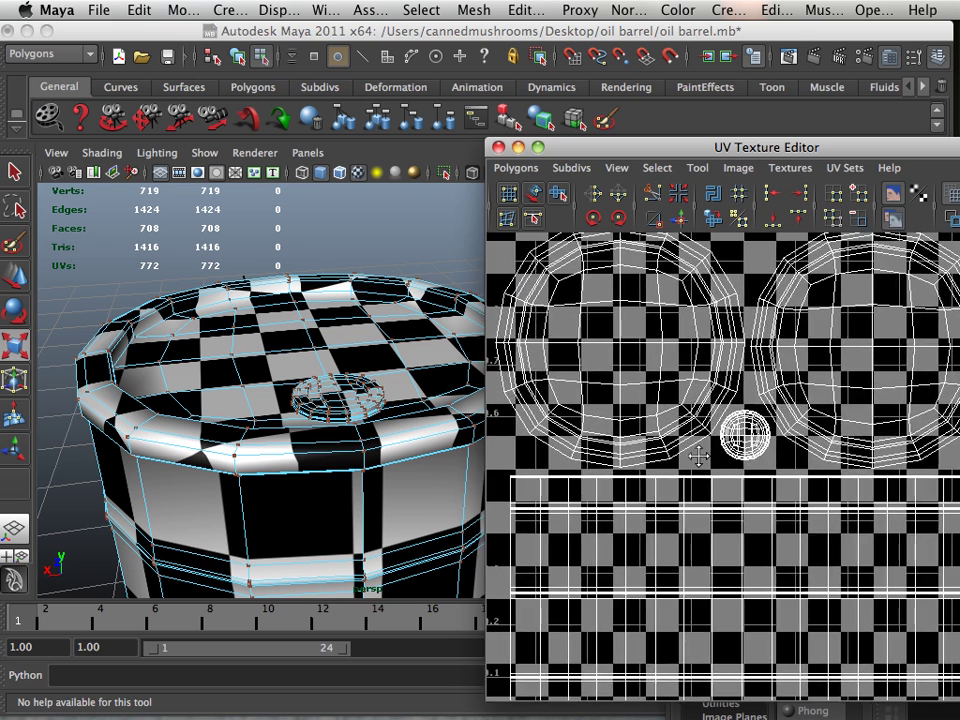
{"action": "middle_click_drag", "start_coordinate": [702, 456], "coordinate": [764, 522], "text": "alt"}
{"action": "middle_click_drag", "start_coordinate": [716, 456], "coordinate": [561, 536], "text": "alt"}
{"action": "right_click_drag", "start_coordinate": [827, 512], "coordinate": [730, 500], "text": "alt"}
{"action": "middle_click_drag", "start_coordinate": [737, 502], "coordinate": [737, 399], "text": "alt"}
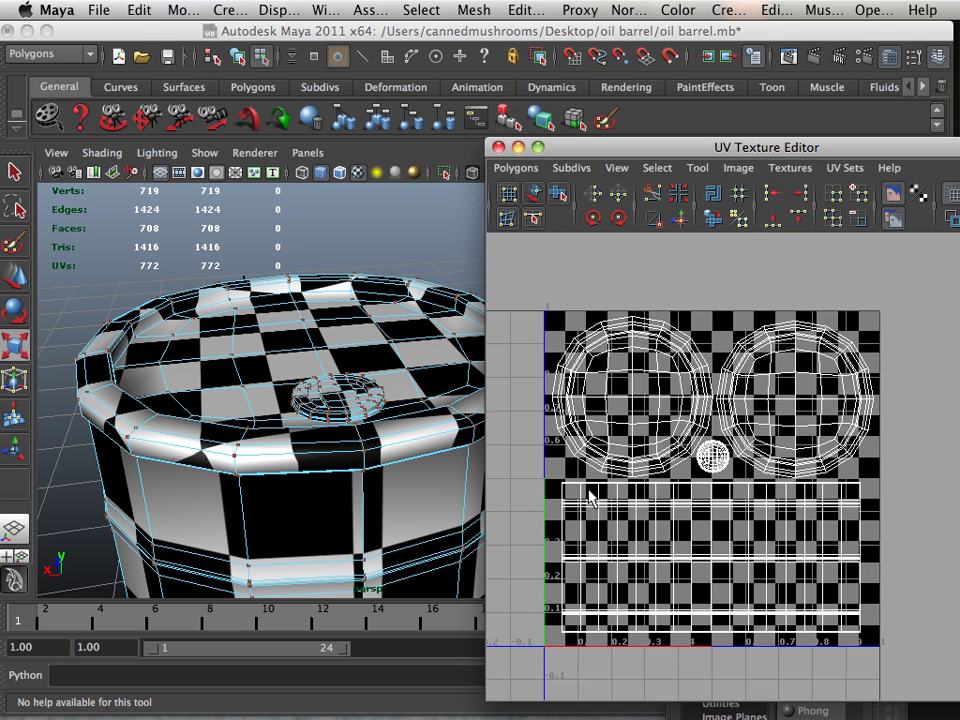
Compare the checker pattern on the barrel's side and lid with the UV layout
{"action": "middle_click_drag", "start_coordinate": [590, 497], "coordinate": [606, 454], "text": "alt"}
{"action": "left_click_drag", "start_coordinate": [591, 152], "coordinate": [930, 356]}
{"action": "right_click_drag", "start_coordinate": [591, 369], "coordinate": [398, 378], "text": "alt"}
{"action": "left_click_drag", "start_coordinate": [398, 374], "coordinate": [484, 318], "text": "alt"}
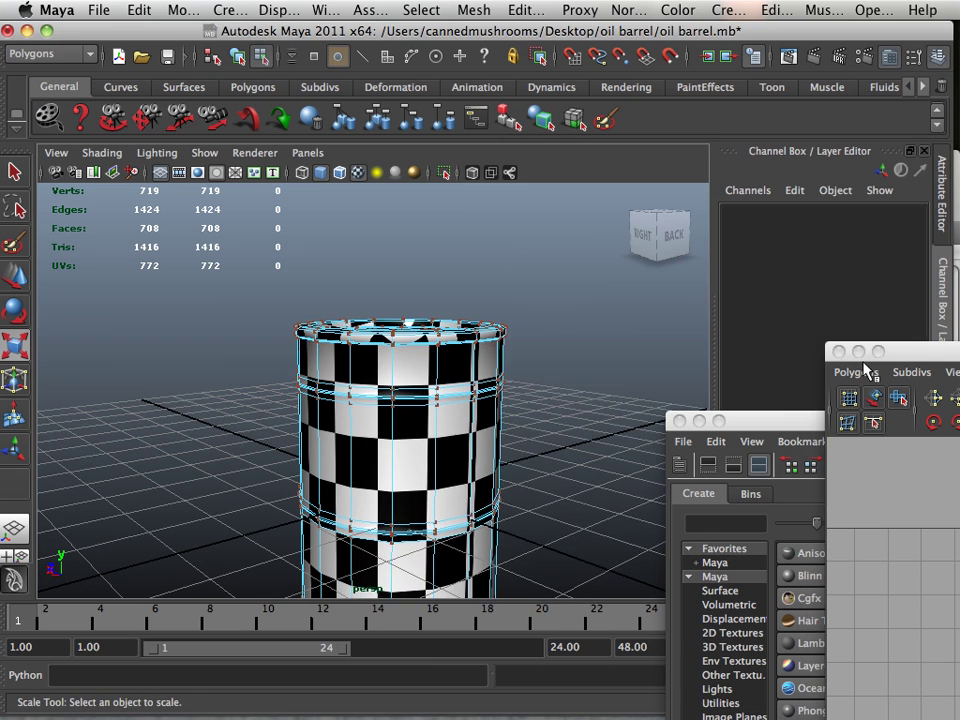
{"action": "left_click_drag", "start_coordinate": [866, 352], "coordinate": [489, 290]}
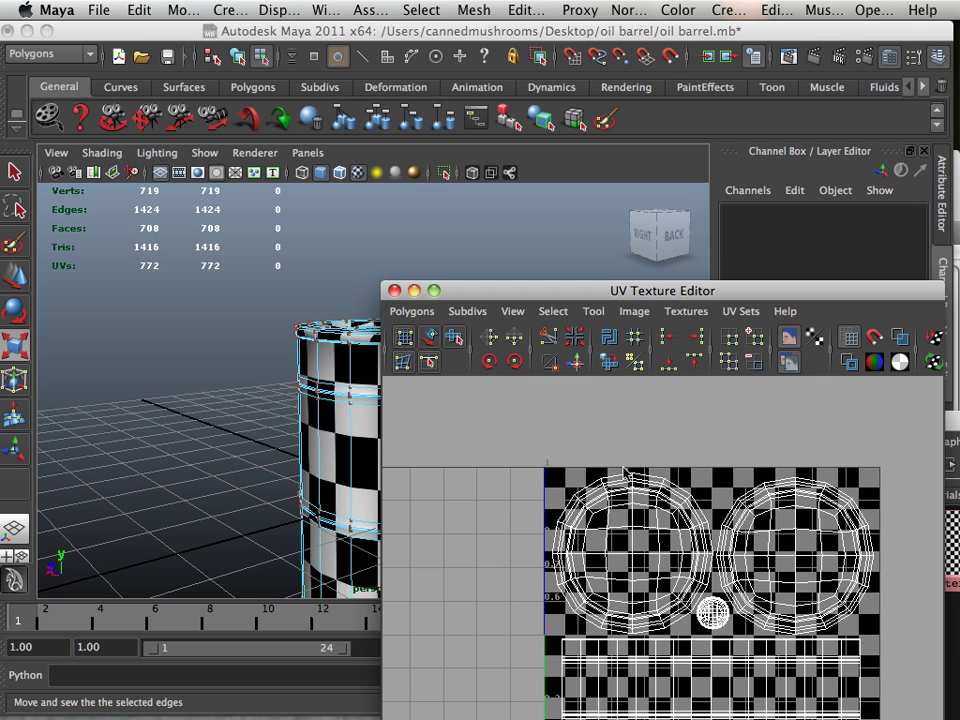
{"action": "middle_click_drag", "start_coordinate": [617, 535], "coordinate": [612, 424], "text": "alt"}
{"action": "middle_click_drag", "start_coordinate": [625, 489], "coordinate": [598, 571], "text": "alt"}
{"action": "right_click_drag", "start_coordinate": [598, 571], "coordinate": [638, 493], "text": "alt"}
{"action": "left_click_drag", "start_coordinate": [575, 289], "coordinate": [957, 378]}
{"action": "left_click_drag", "start_coordinate": [620, 380], "coordinate": [430, 430], "text": "alt"}
{"action": "right_click_drag", "start_coordinate": [430, 430], "coordinate": [536, 336], "text": "alt"}
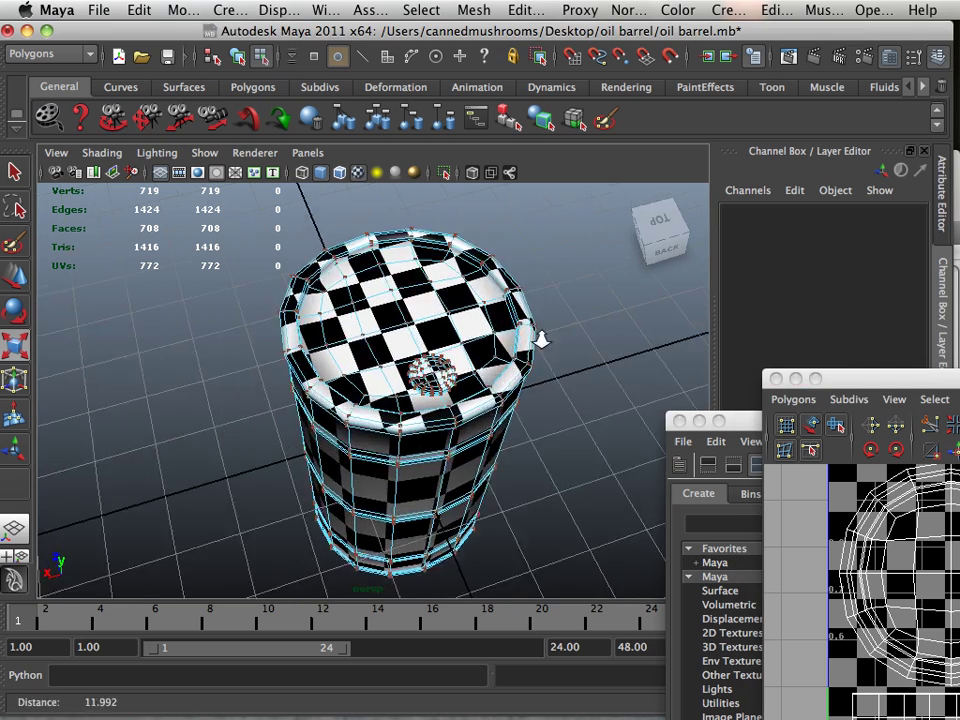
{"action": "left_click_drag", "start_coordinate": [536, 336], "coordinate": [515, 420], "text": "alt"}
Select the barrel side's entire UV shell and scale it up to span the full width of the texture square
{"action": "left_click_drag", "start_coordinate": [887, 380], "coordinate": [678, 202]}
{"action": "middle_click_drag", "start_coordinate": [777, 355], "coordinate": [658, 415], "text": "alt"}
{"action": "right_click_drag", "start_coordinate": [658, 415], "coordinate": [737, 405], "text": "alt"}
{"action": "left_click_drag", "start_coordinate": [736, 403], "coordinate": [649, 438]}
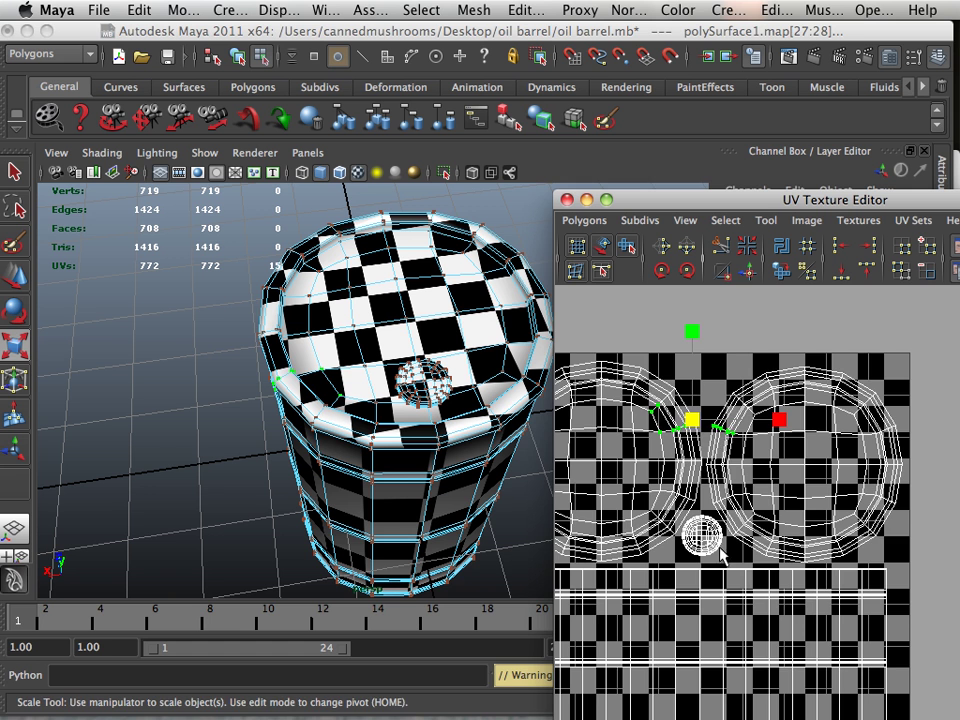
{"action": "middle_click_drag", "start_coordinate": [720, 553], "coordinate": [759, 506], "text": "alt"}
{"action": "right_click_drag", "start_coordinate": [759, 506], "coordinate": [812, 490]}
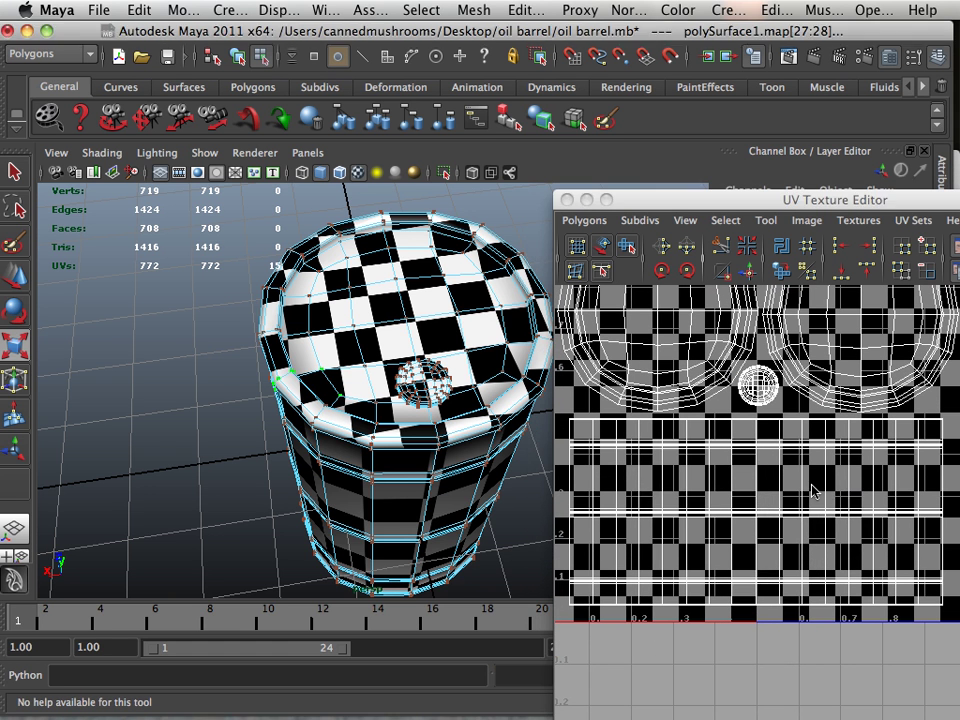
{"action": "left_click", "coordinate": [754, 514]}
{"action": "right_click_drag", "start_coordinate": [754, 514], "coordinate": [823, 499], "text": "ctrl"}
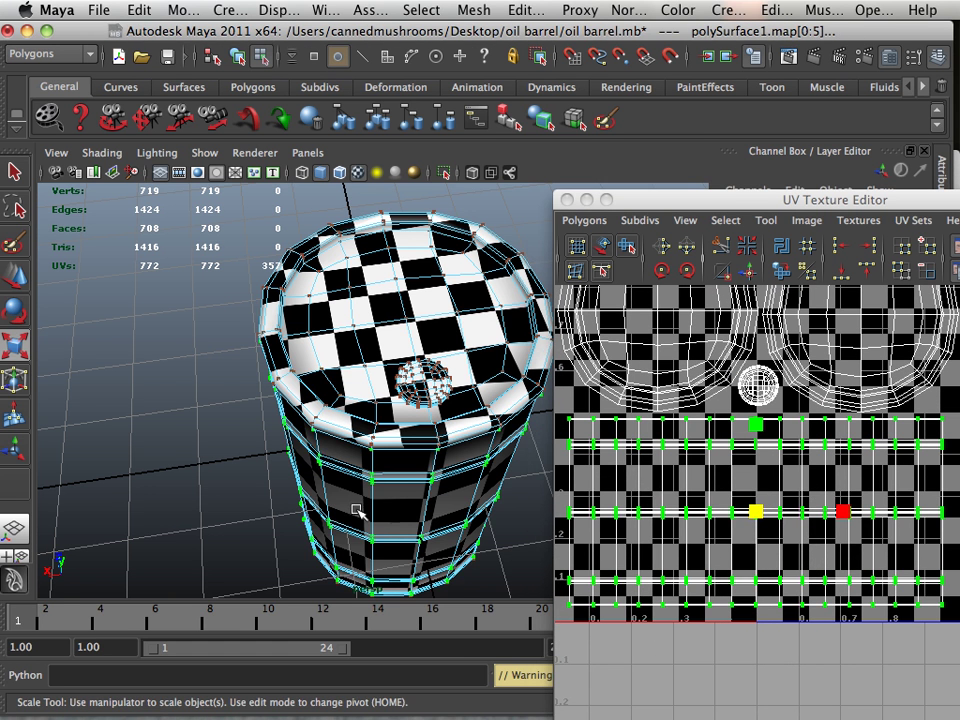
{"action": "left_click_drag", "start_coordinate": [357, 511], "coordinate": [364, 454], "text": "alt"}
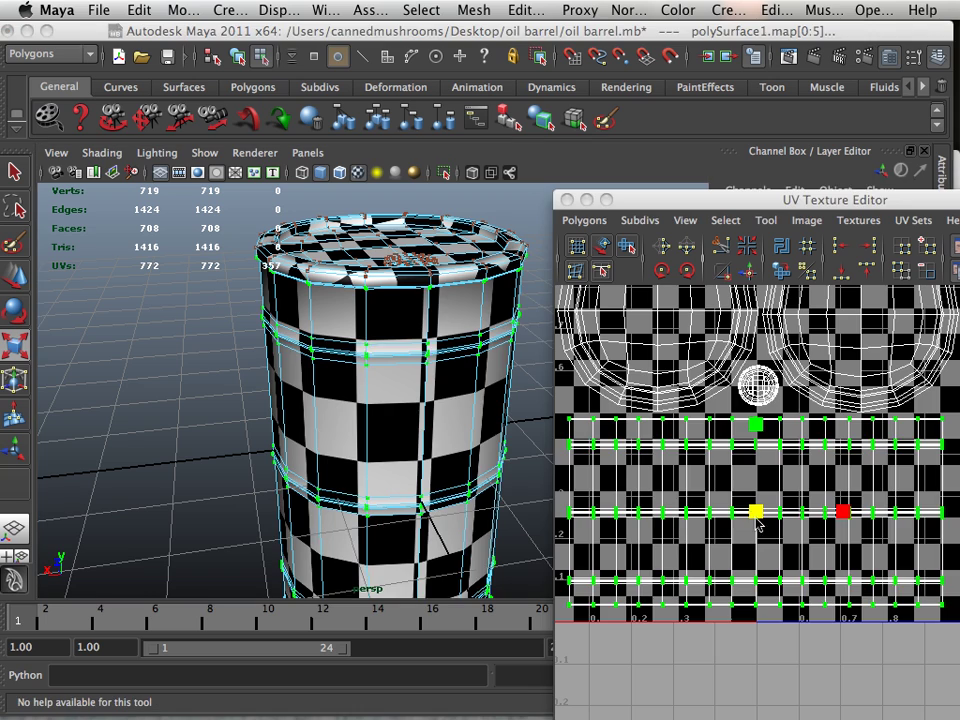
{"action": "mouse_move", "coordinate": [758, 522]}
{"action": "left_mouse_down"}
{"action": "mouse_move", "coordinate": [761, 514]}
{"action": "mouse_move", "coordinate": [776, 522]}
{"action": "mouse_move", "coordinate": [764, 516]}
{"action": "left_mouse_up"}
{"action": "right_click_drag", "start_coordinate": [764, 516], "coordinate": [684, 511], "text": "alt"}
{"action": "left_click_drag", "start_coordinate": [416, 465], "coordinate": [304, 326], "text": "alt"}
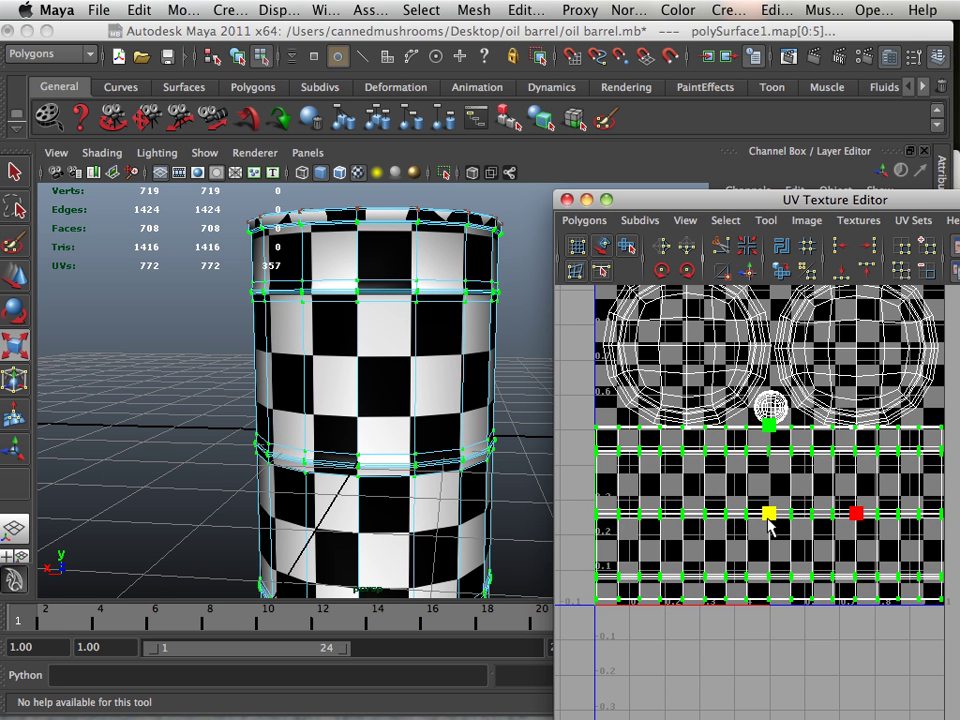
Select the two round lid shells and the small cap shell, and scale them down together to match the side's checker size
{"action": "middle_click_drag", "start_coordinate": [739, 488], "coordinate": [651, 645], "text": "alt"}
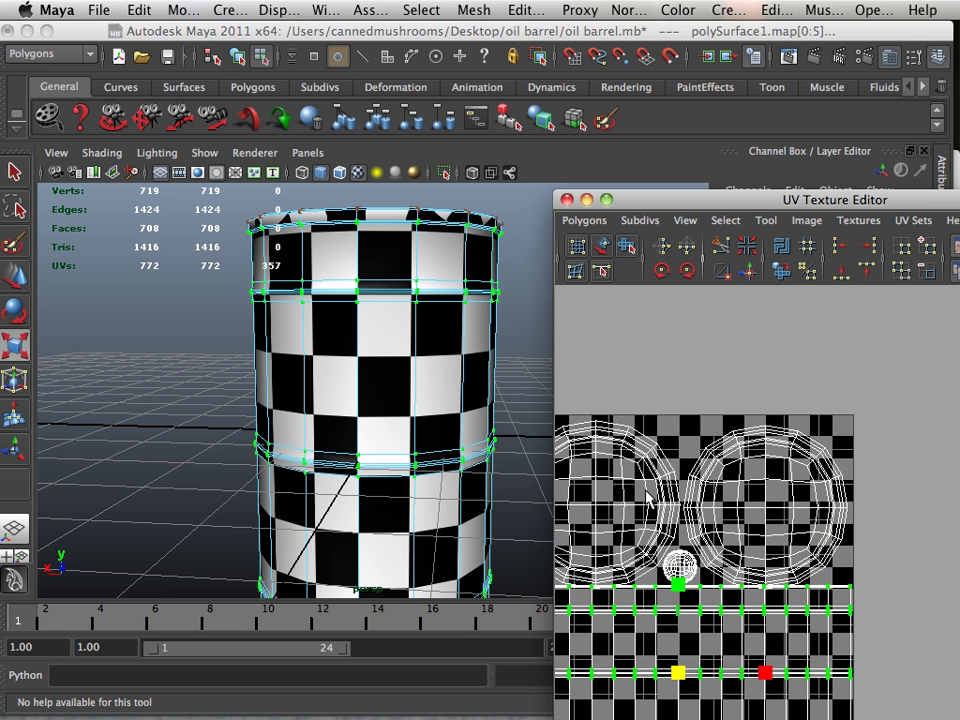
{"action": "left_click_drag", "start_coordinate": [600, 462], "coordinate": [729, 563]}
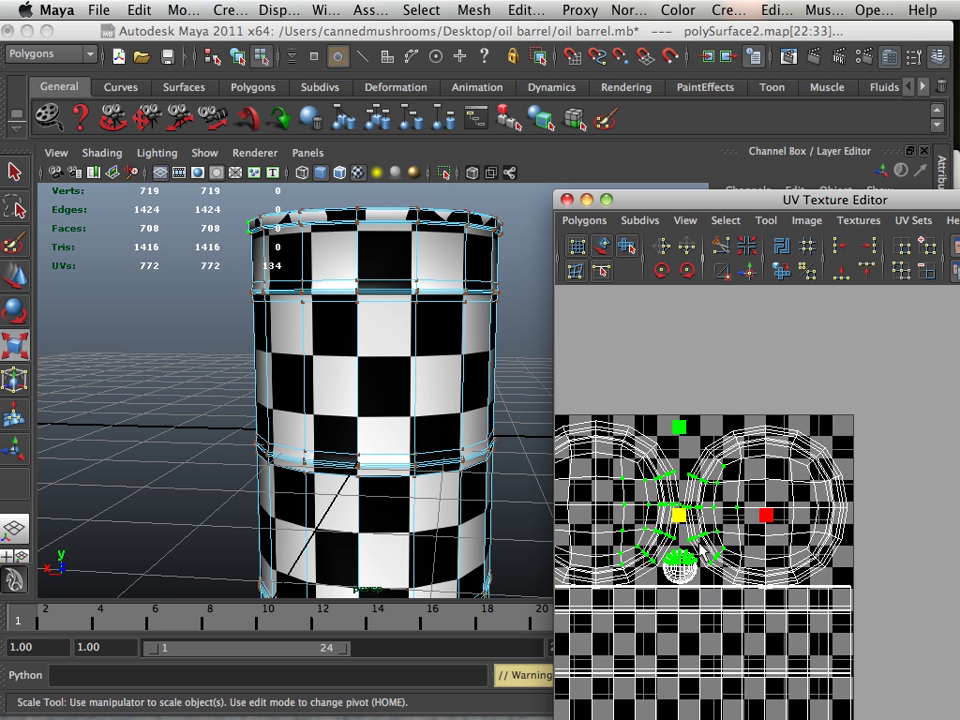
{"action": "right_click_drag", "start_coordinate": [701, 542], "coordinate": [766, 520], "text": "ctrl"}
{"action": "middle_click_drag", "start_coordinate": [621, 469], "coordinate": [616, 496], "text": "alt"}
{"action": "left_click_drag", "start_coordinate": [463, 335], "coordinate": [480, 505], "text": "alt"}
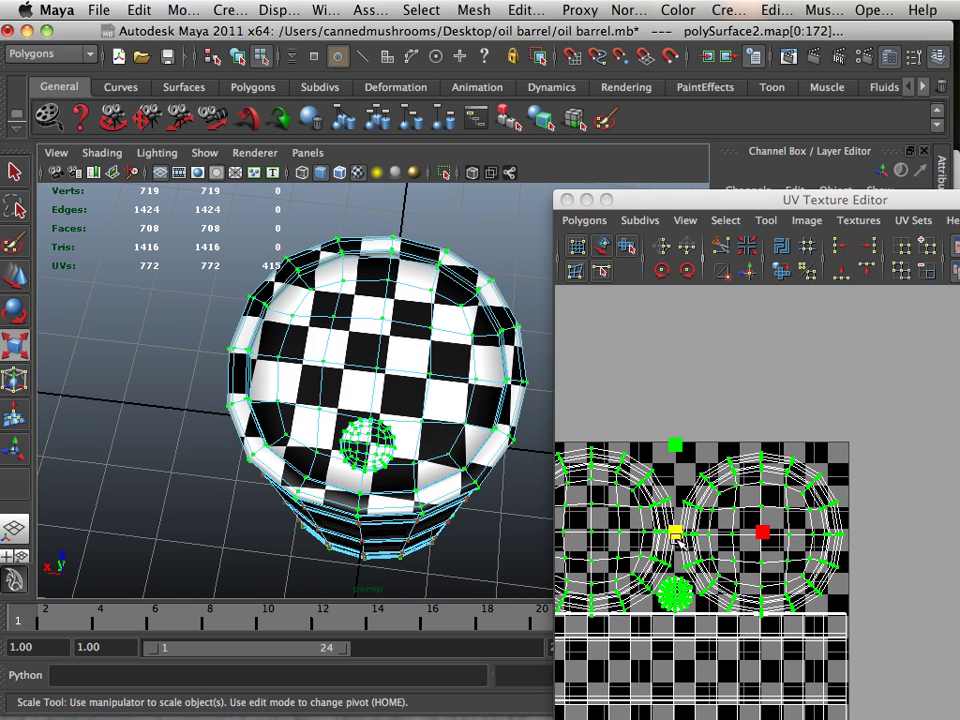
{"action": "left_click_drag", "start_coordinate": [677, 540], "coordinate": [658, 537]}
{"action": "left_click_drag", "start_coordinate": [415, 485], "coordinate": [405, 455], "text": "alt"}
{"action": "middle_click_drag", "start_coordinate": [690, 526], "coordinate": [820, 490], "text": "alt"}
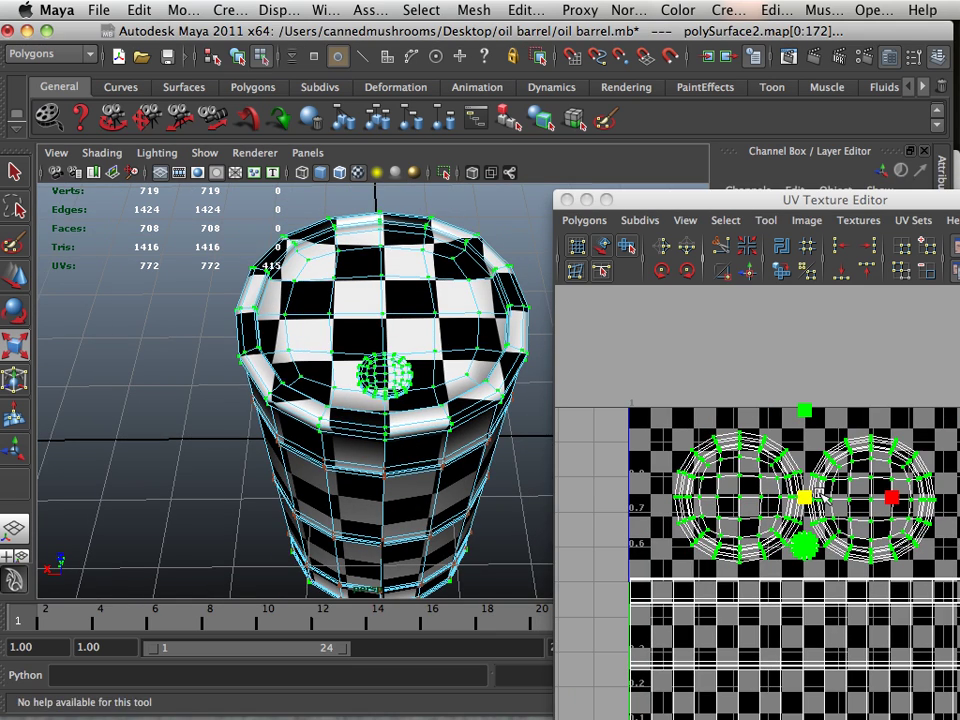
{"action": "mouse_move", "coordinate": [445, 462]}
{"action": "left_mouse_down", "text": "alt"}
{"action": "mouse_move", "coordinate": [435, 456]}
{"action": "mouse_move", "coordinate": [435, 364]}
{"action": "mouse_move", "coordinate": [433, 450]}
{"action": "left_mouse_up", "text": "alt"}
{"action": "left_click_drag", "start_coordinate": [806, 497], "coordinate": [809, 499]}
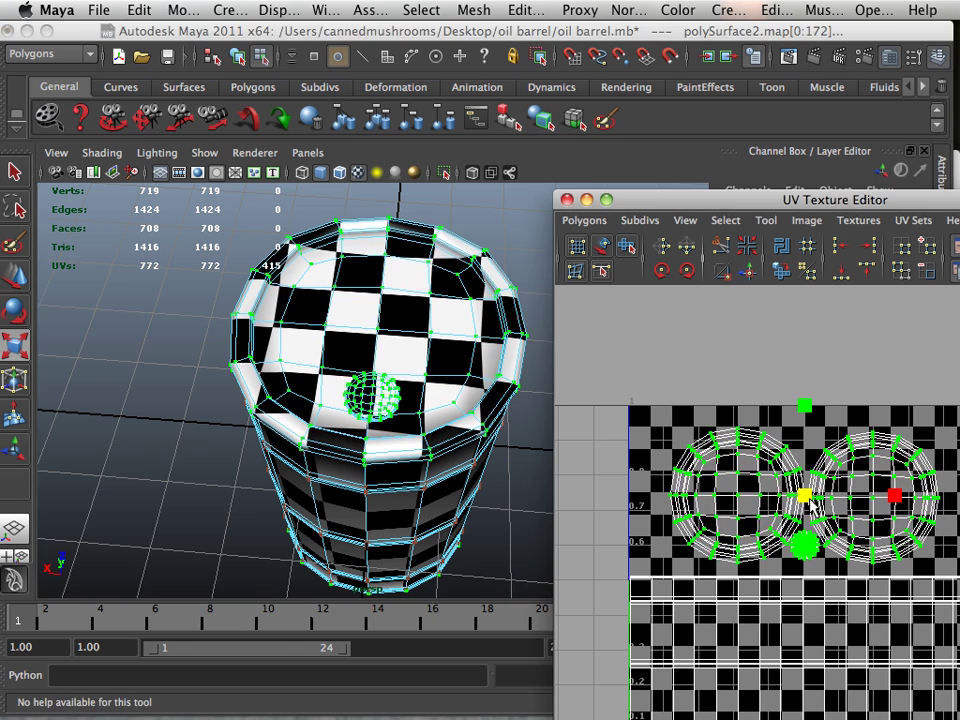
{"action": "left_click_drag", "start_coordinate": [498, 490], "coordinate": [503, 456], "text": "alt"}
{"action": "left_click", "coordinate": [509, 493]}
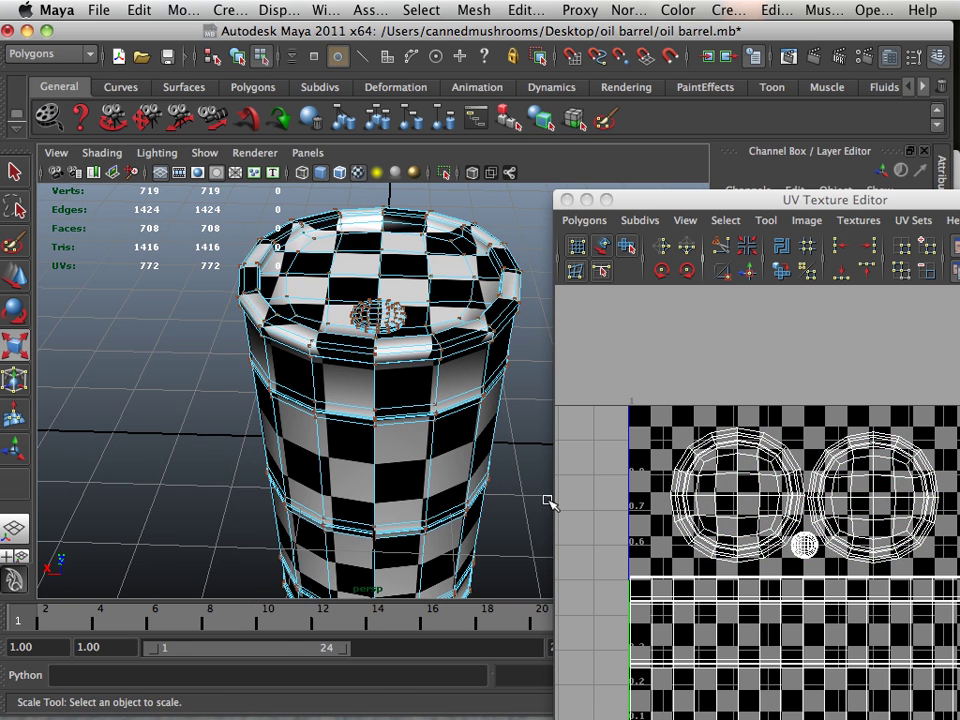
Select the lid and cap UV shells and move them together toward the left edge of the texture square, just above the side shell
{"action": "scroll", "coordinate": [548, 501], "scroll_direction": "down", "scroll_amount": 4}
{"action": "middle_click_drag", "start_coordinate": [706, 495], "coordinate": [618, 477], "text": "alt"}
{"action": "right_click_drag", "start_coordinate": [666, 480], "coordinate": [742, 485]}
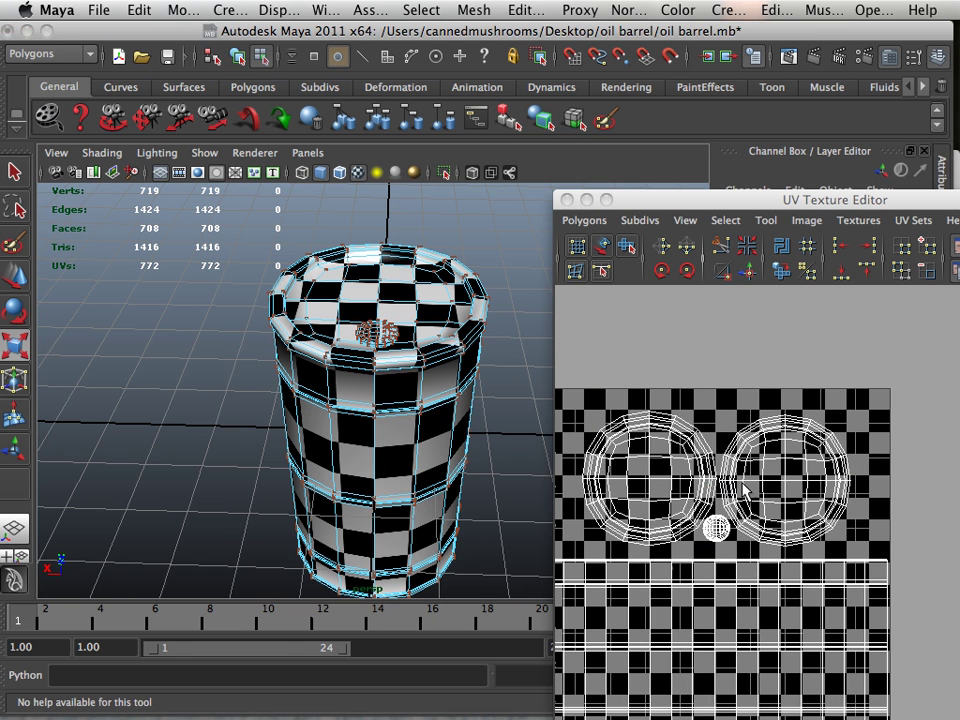
{"action": "middle_click_drag", "start_coordinate": [698, 478], "coordinate": [714, 476], "text": "alt"}
{"action": "left_click_drag", "start_coordinate": [580, 396], "coordinate": [871, 544]}
{"action": "key", "text": "w"}
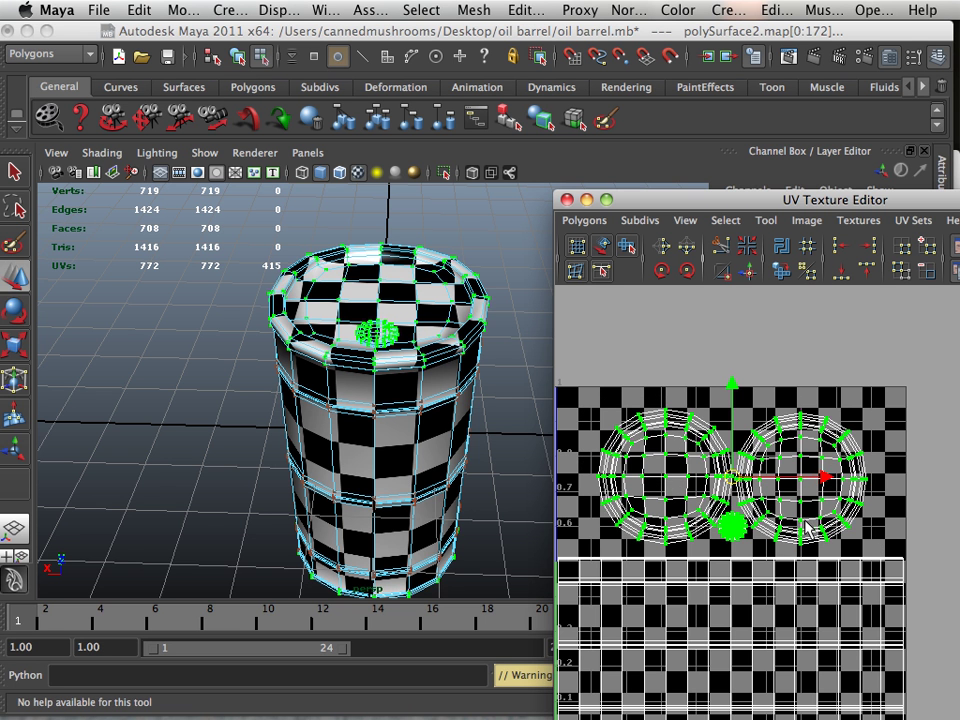
{"action": "left_click_drag", "start_coordinate": [731, 477], "coordinate": [705, 477]}
{"action": "middle_click_drag", "start_coordinate": [705, 478], "coordinate": [830, 476], "text": "alt"}
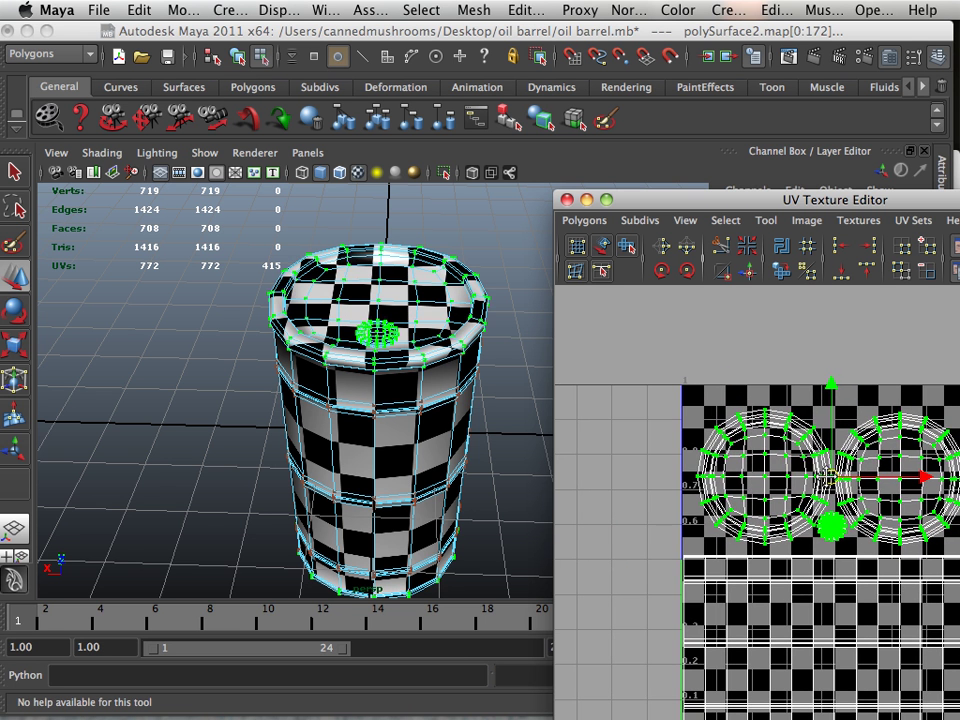
{"action": "left_click_drag", "start_coordinate": [829, 484], "coordinate": [821, 487]}
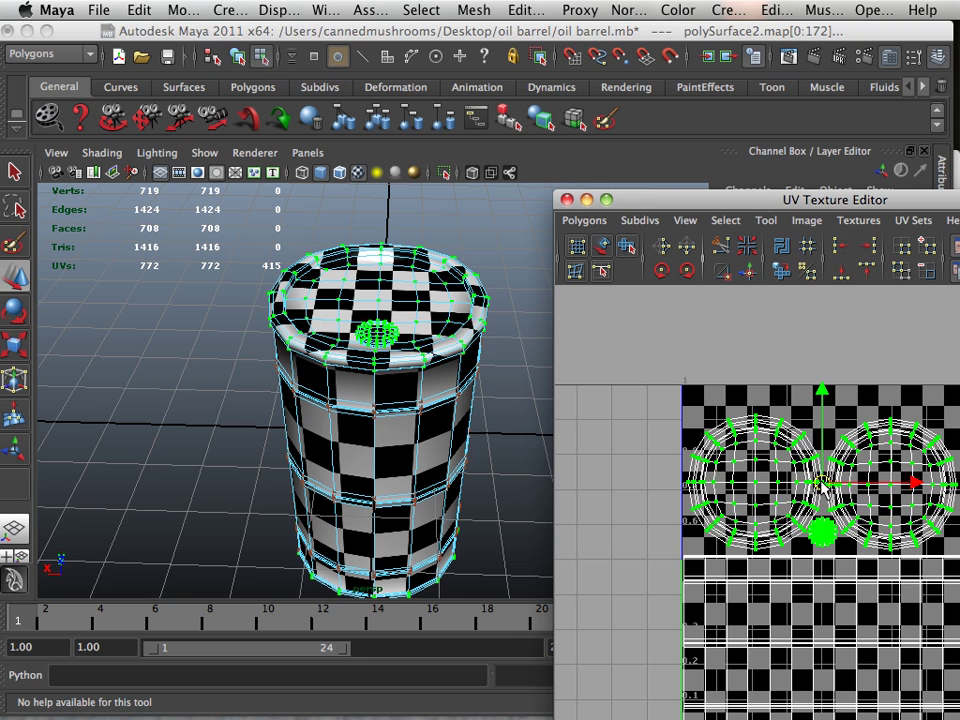
Return from UV editing to object selection on the barrel body and open the UV Snapshot settings
{"action": "left_click_drag", "start_coordinate": [491, 480], "coordinate": [390, 397], "text": "alt"}
{"action": "right_click_drag", "start_coordinate": [335, 322], "coordinate": [400, 291]}
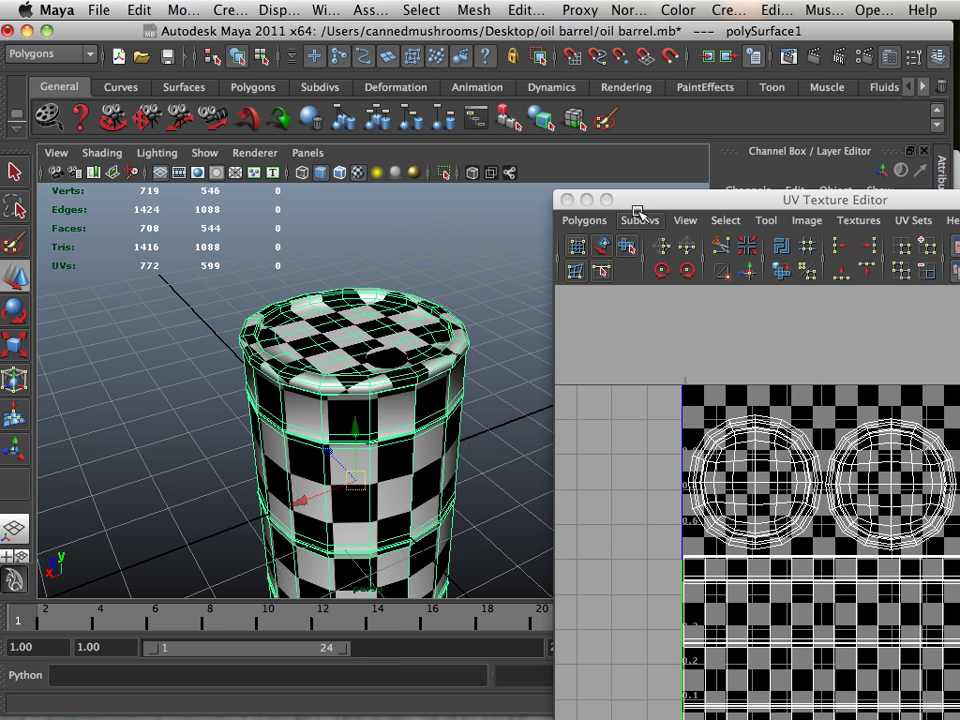
{"action": "left_click_drag", "start_coordinate": [638, 203], "coordinate": [466, 103]}
{"action": "left_click", "coordinate": [408, 112]}
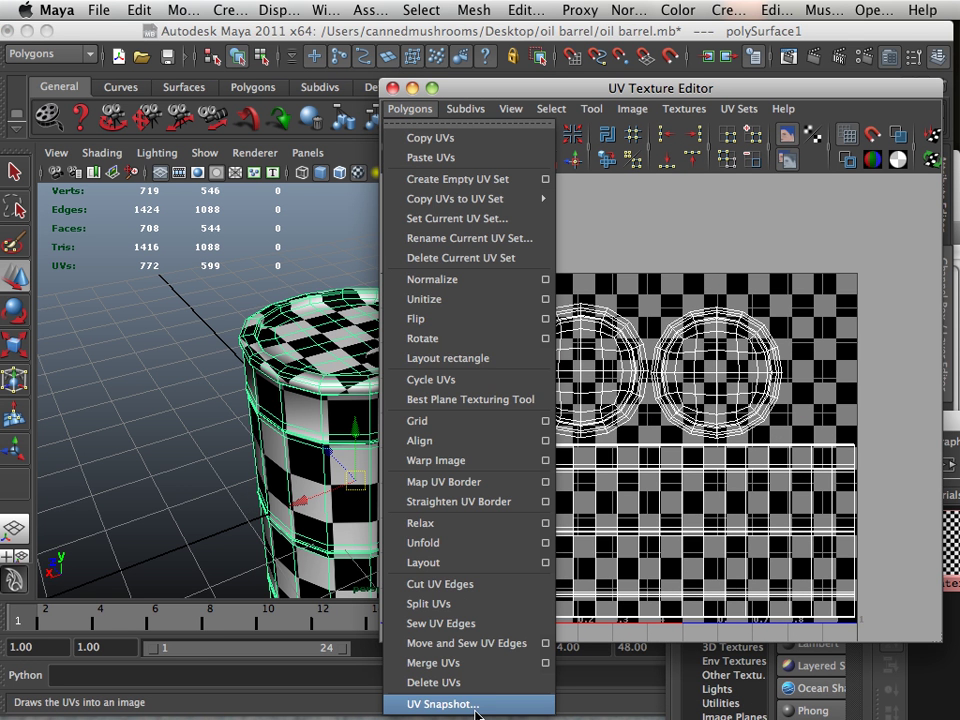
{"action": "left_click", "coordinate": [440, 704]}
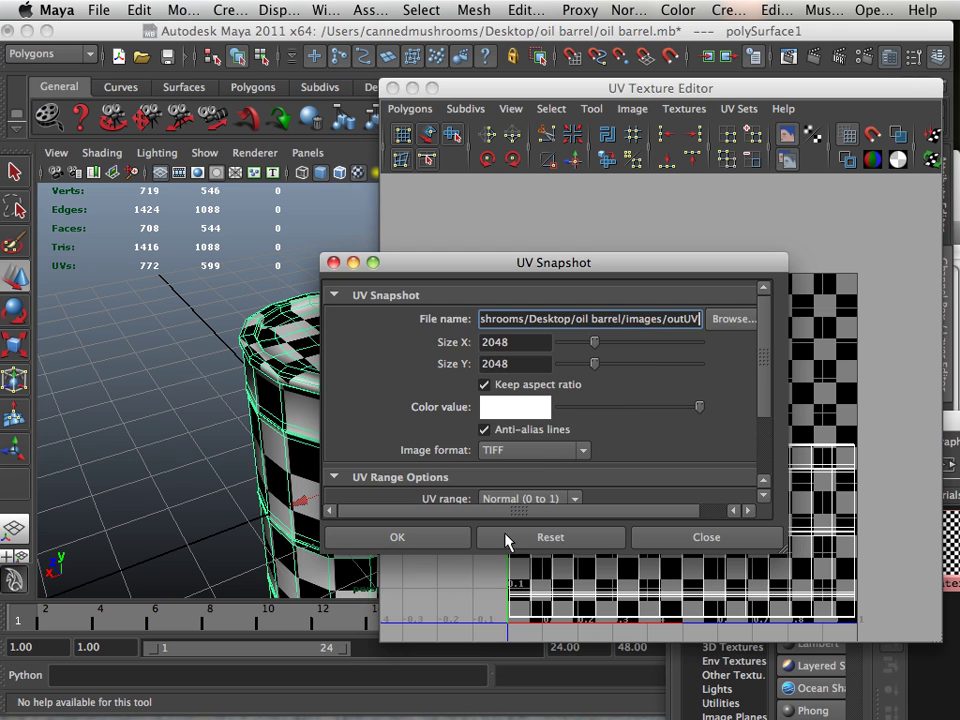
Name the snapshot UV_snap_barrel in the oil barrel folder and export it as a 2048 by 2048 TIFF with the normal 0 to 1 range
{"action": "left_click", "coordinate": [728, 320]}
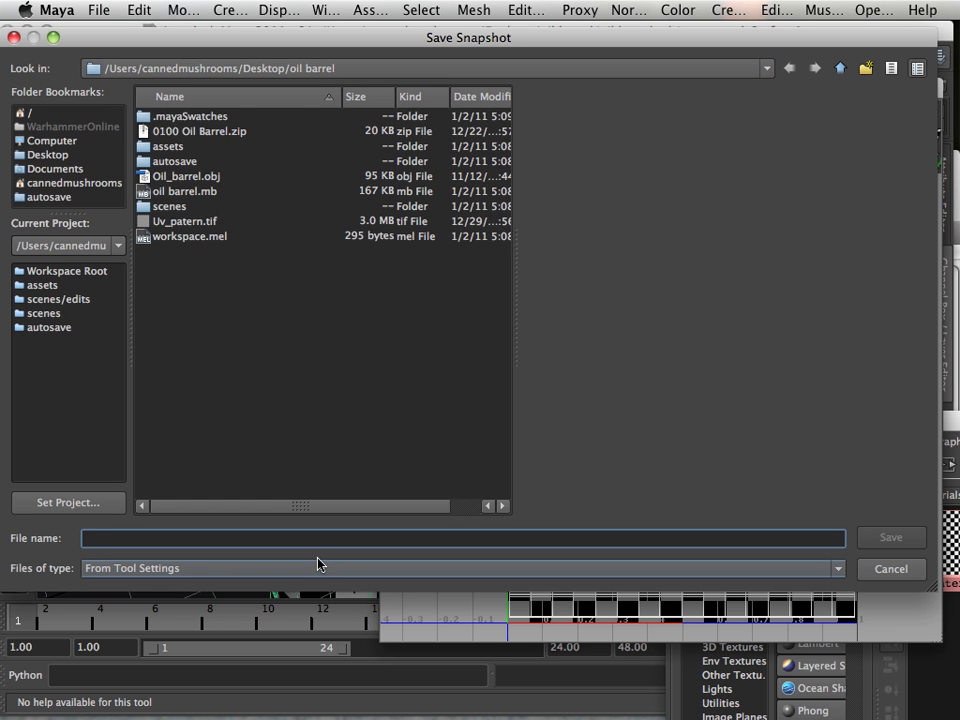
{"action": "type", "text": "UV_snap_barrel"}
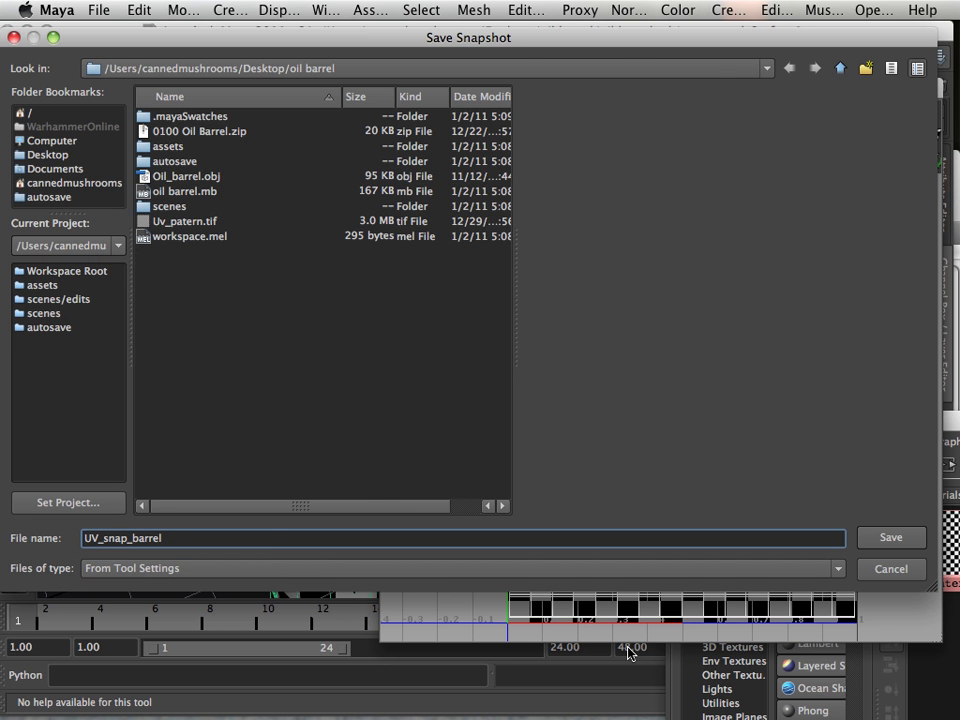
{"action": "left_click", "coordinate": [905, 546]}
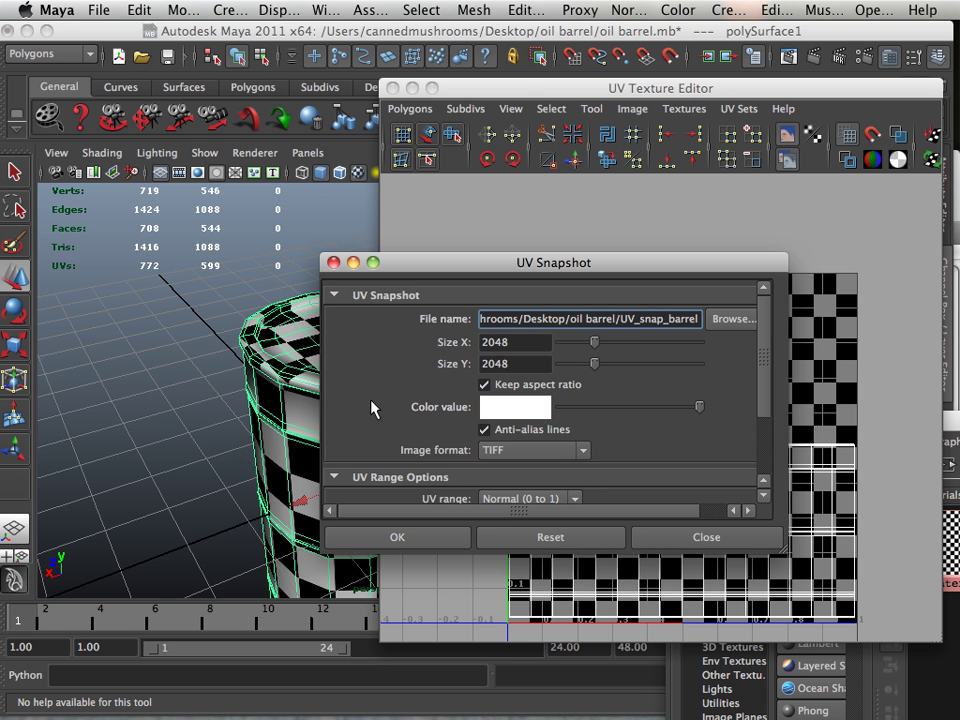
{"action": "scroll", "coordinate": [492, 406], "scroll_direction": "down", "scroll_amount": 2}
{"action": "scroll", "coordinate": [485, 407], "scroll_direction": "down", "scroll_amount": 2}
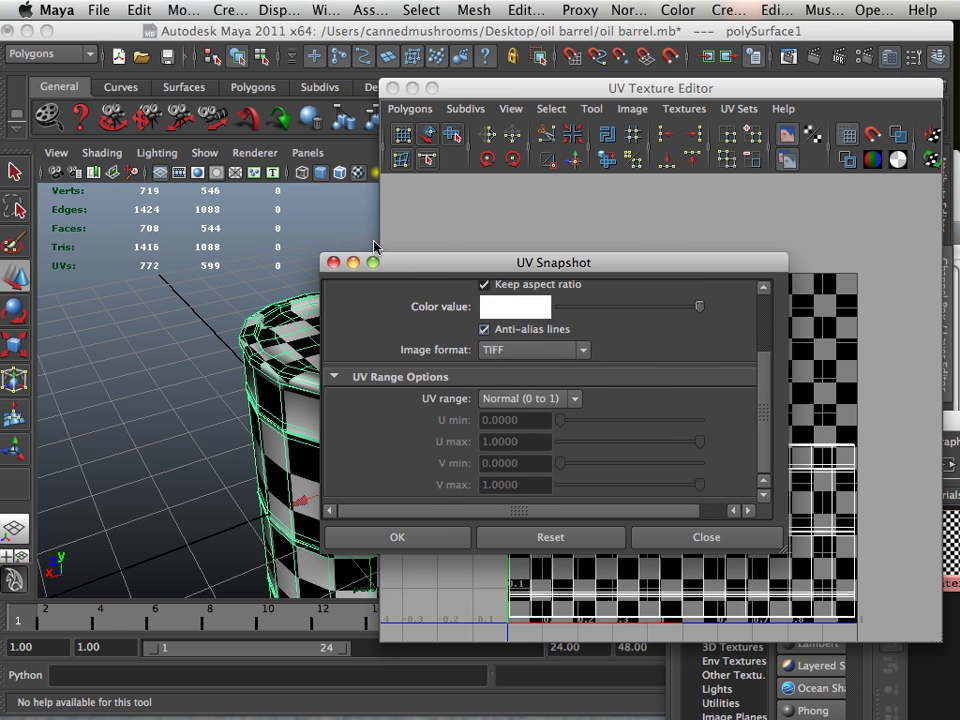
{"action": "left_click_drag", "start_coordinate": [404, 262], "coordinate": [555, 266]}
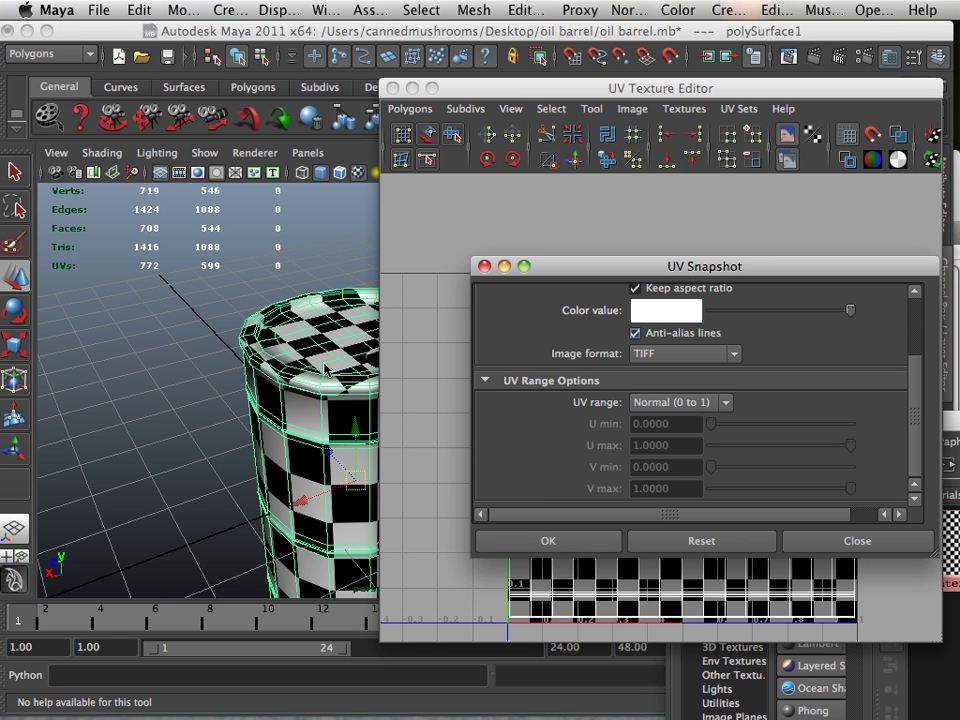
{"action": "left_click", "coordinate": [560, 541]}
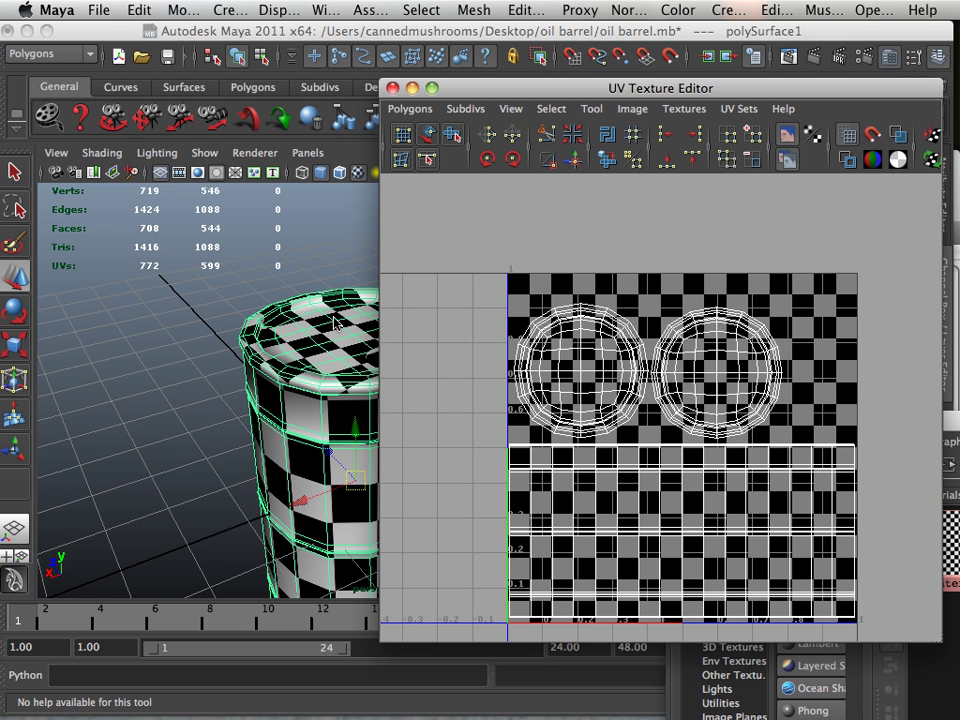
Select the barrel body together with the small lid cap and combine them into a single mesh
{"action": "middle_click_drag", "start_coordinate": [334, 318], "coordinate": [226, 328], "text": "alt"}
{"action": "left_click", "coordinate": [237, 356]}
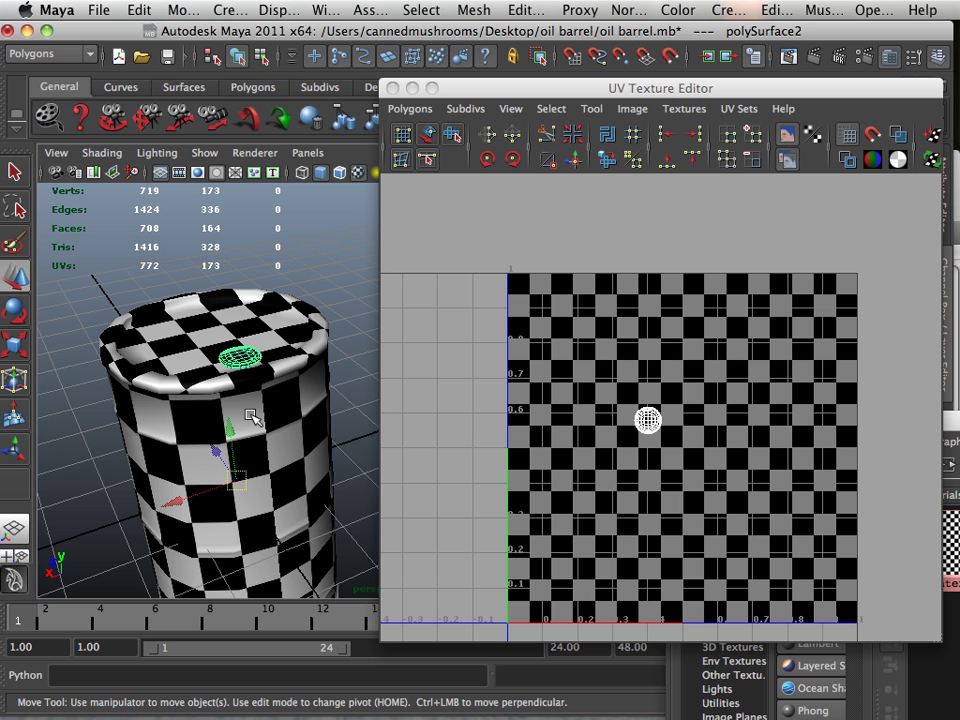
{"action": "left_click", "coordinate": [291, 483]}
{"action": "middle_click_drag", "start_coordinate": [327, 463], "coordinate": [324, 417], "text": "alt"}
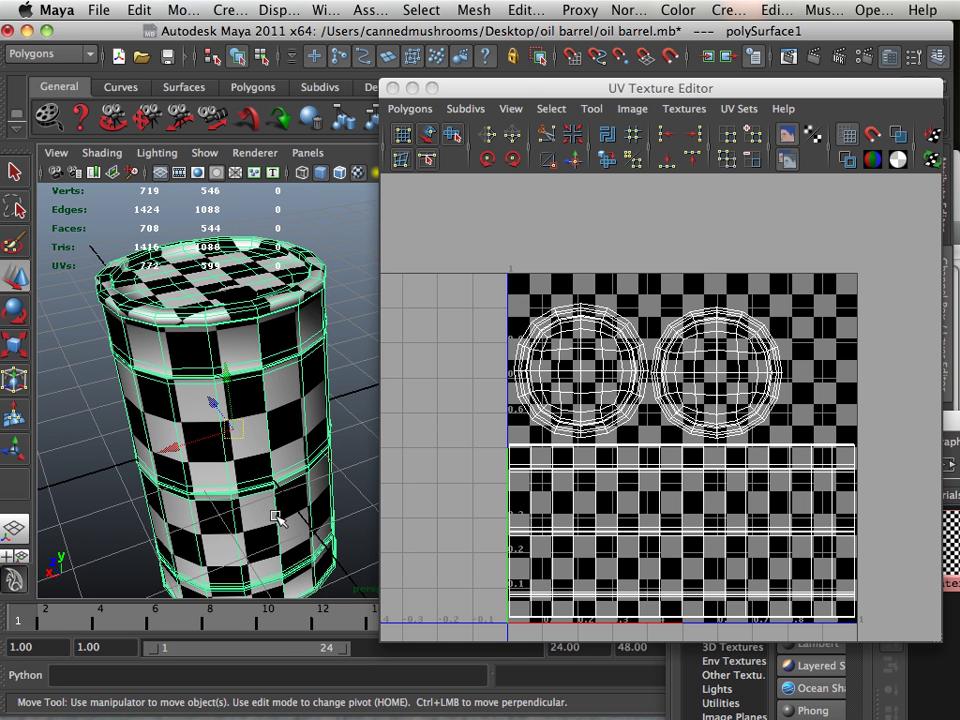
{"action": "mouse_move", "coordinate": [268, 706]}
{"action": "left_click", "coordinate": [199, 393]}
{"action": "left_click", "coordinate": [474, 11]}
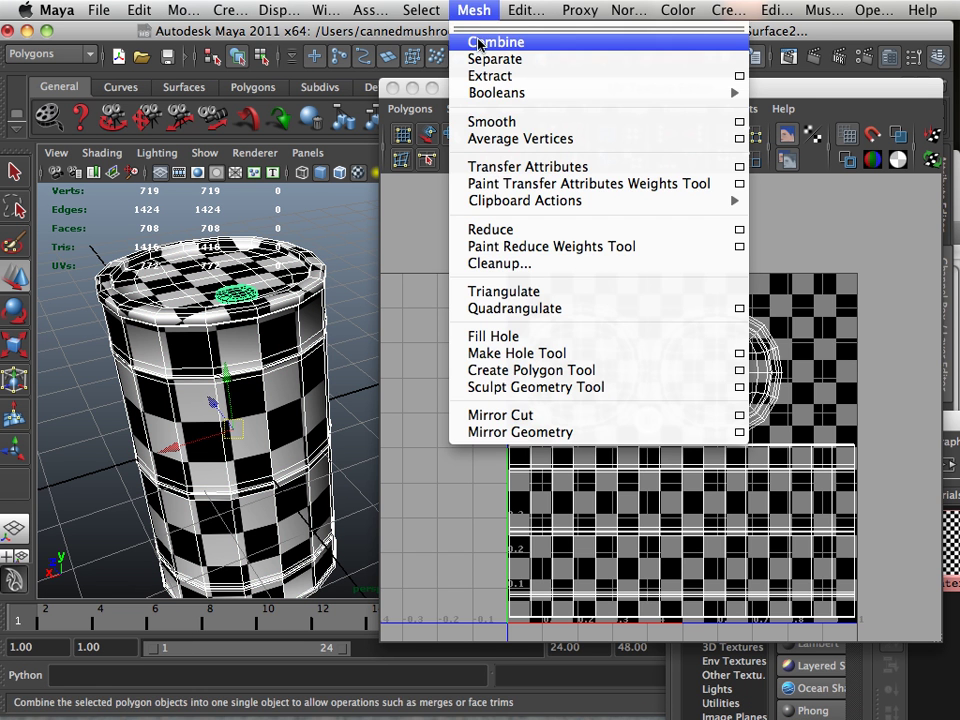
{"action": "left_click", "coordinate": [481, 44]}
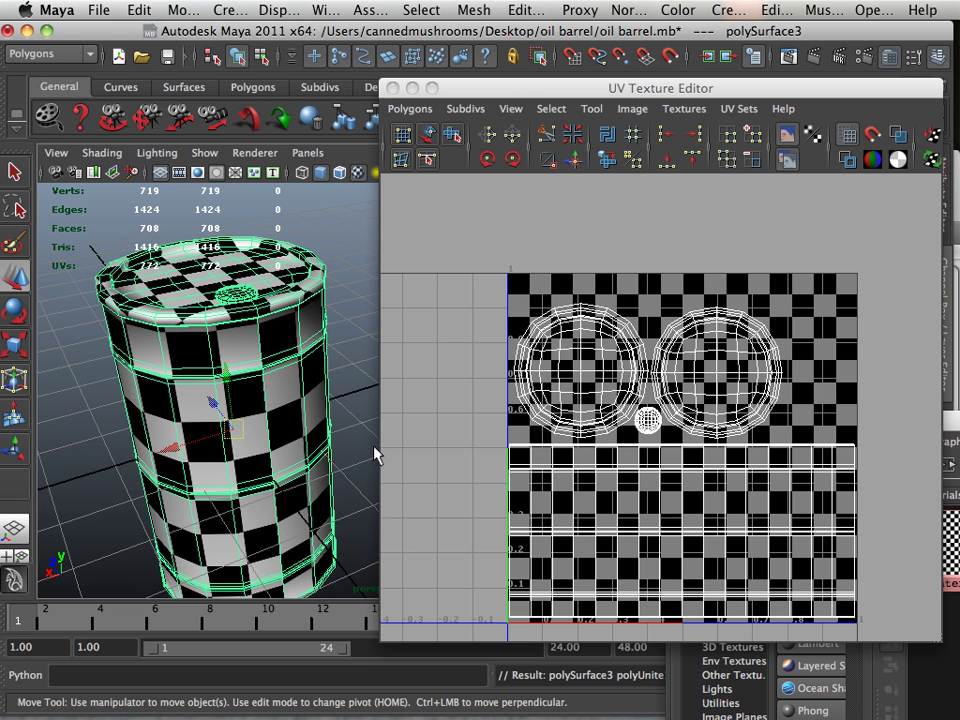
Switch to the Rendering menu set and open the mental ray Batch Bake options for the combined barrel
{"action": "left_click_drag", "start_coordinate": [261, 387], "coordinate": [259, 427], "text": "alt"}
{"action": "middle_click_drag", "start_coordinate": [261, 424], "coordinate": [286, 407], "text": "alt"}
{"action": "right_click_drag", "start_coordinate": [286, 407], "coordinate": [319, 409], "text": "alt"}
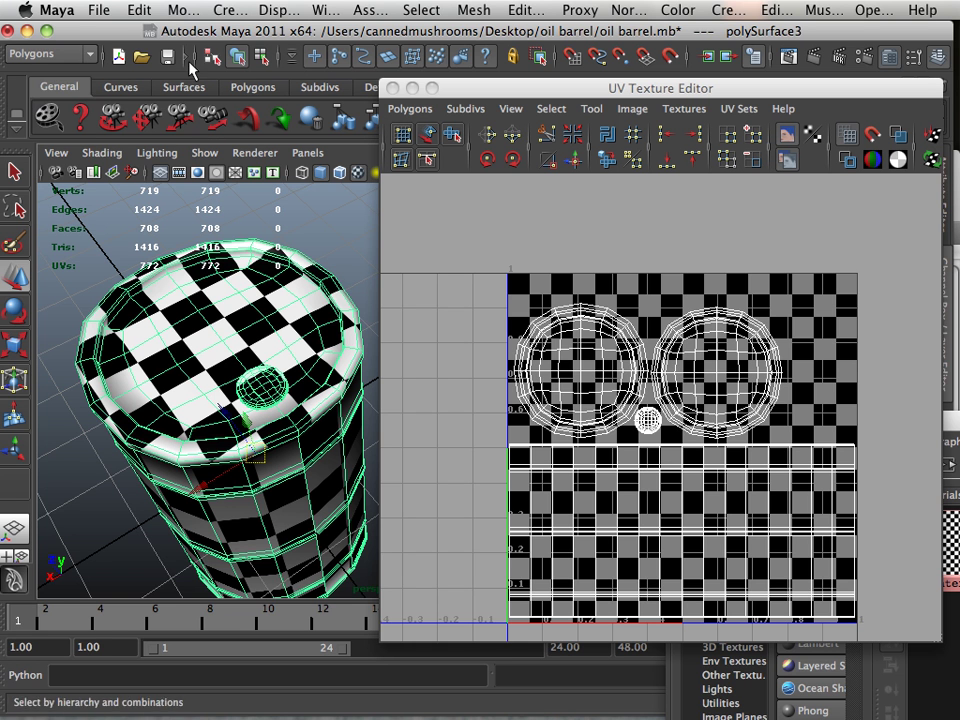
{"action": "left_click", "coordinate": [87, 55]}
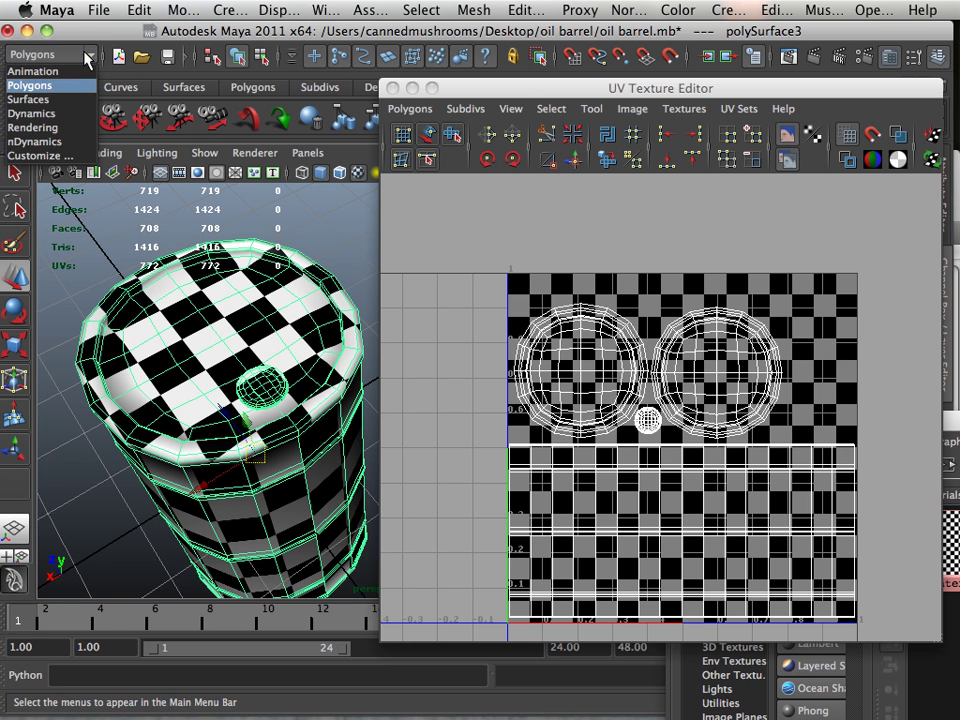
{"action": "left_click", "coordinate": [60, 127]}
{"action": "left_click", "coordinate": [470, 10]}
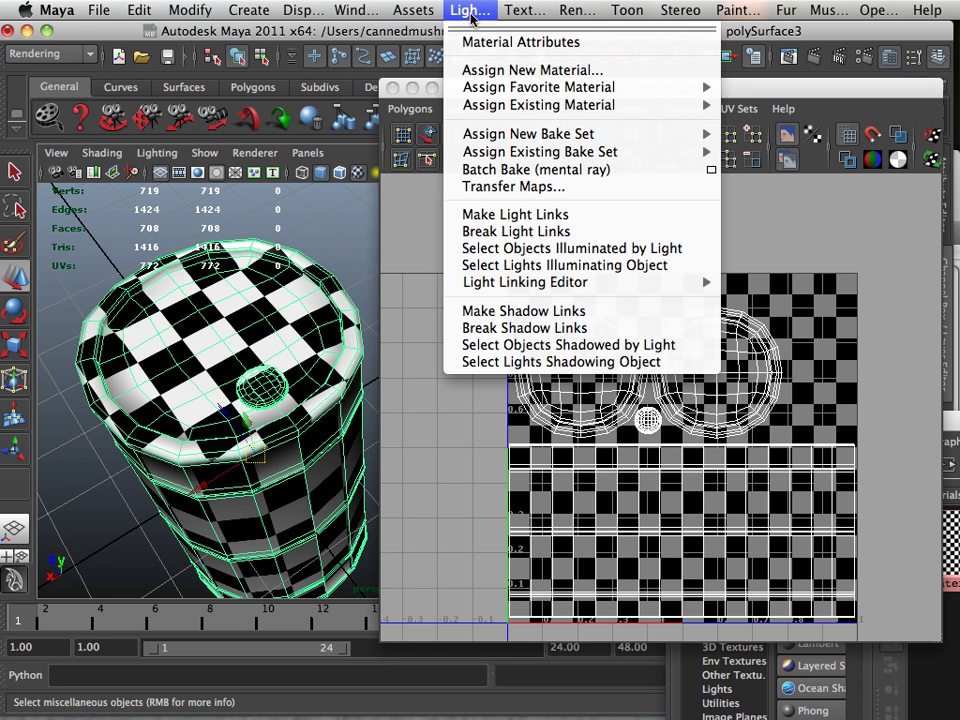
{"action": "mouse_move", "coordinate": [505, 108]}
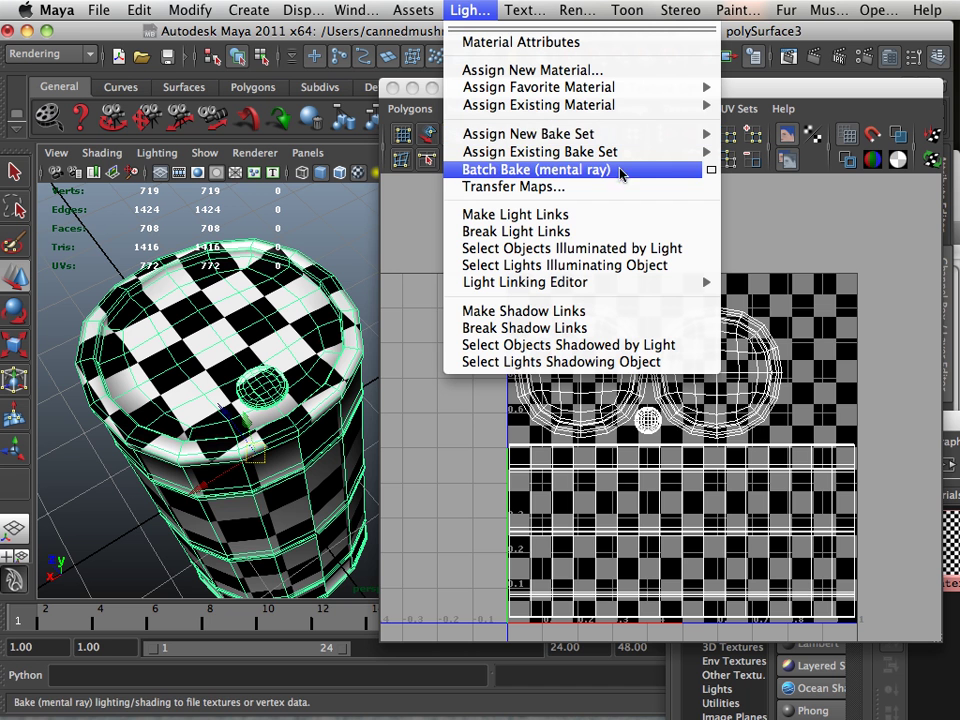
{"action": "left_click", "coordinate": [711, 170]}
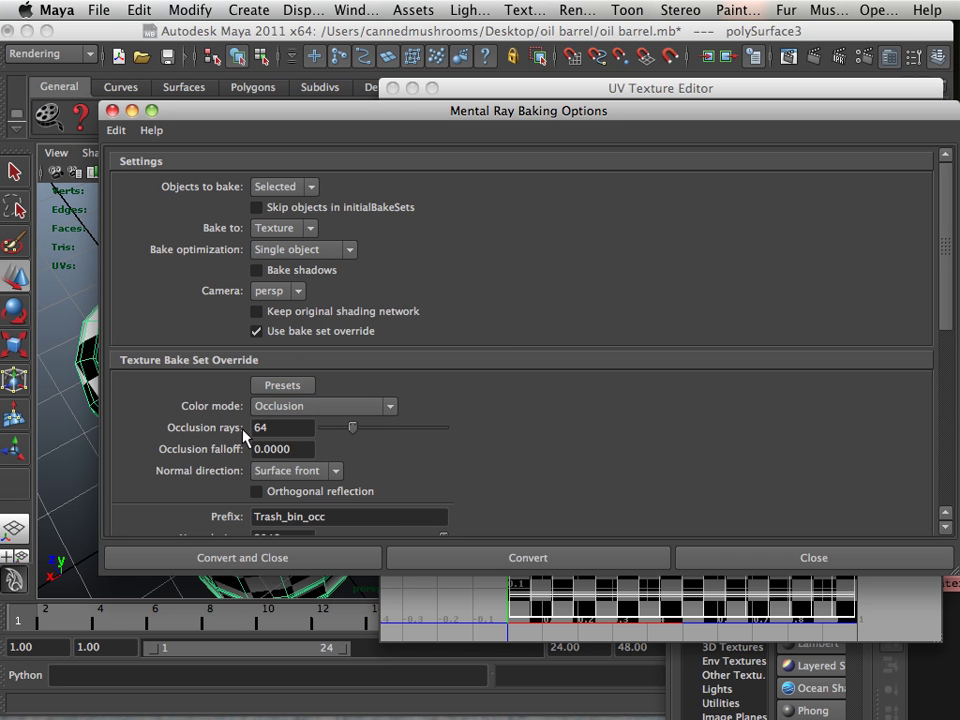
Set the bake prefix to oil_barrel_occ and review the remaining occlusion bake settings
{"action": "scroll", "coordinate": [266, 330], "scroll_direction": "down", "scroll_amount": 1}
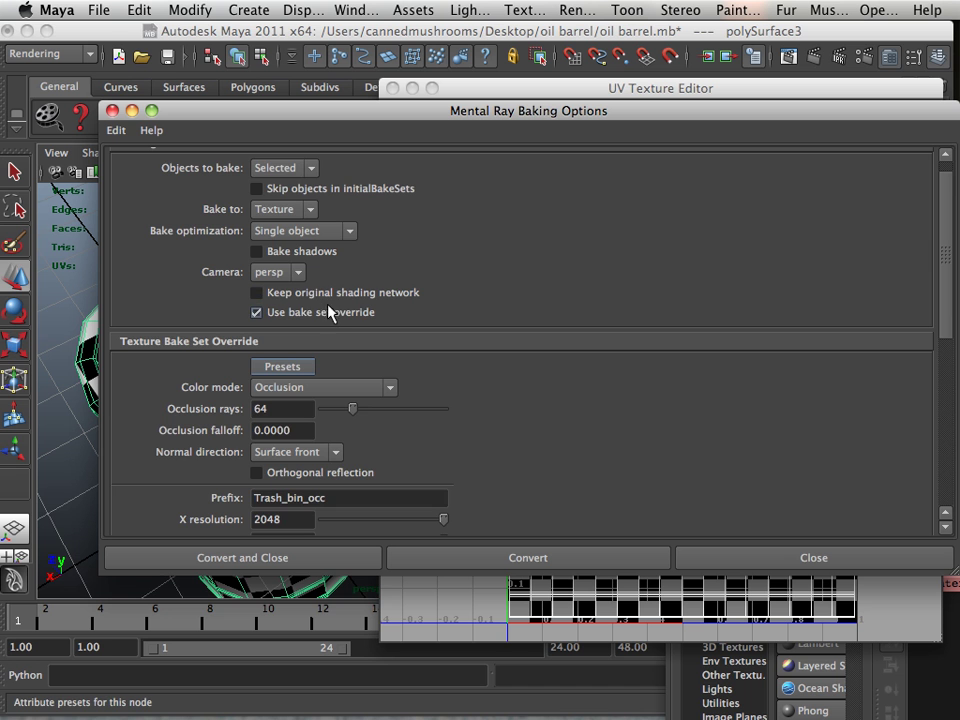
{"action": "scroll", "coordinate": [299, 398], "scroll_direction": "down", "scroll_amount": 2}
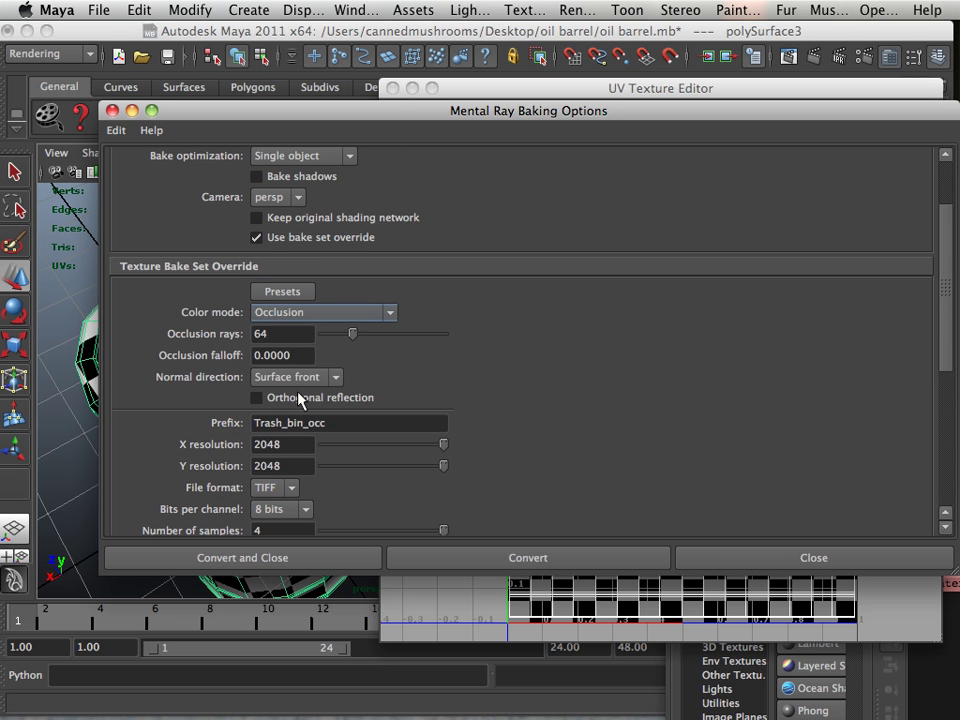
{"action": "double_click", "coordinate": [305, 423]}
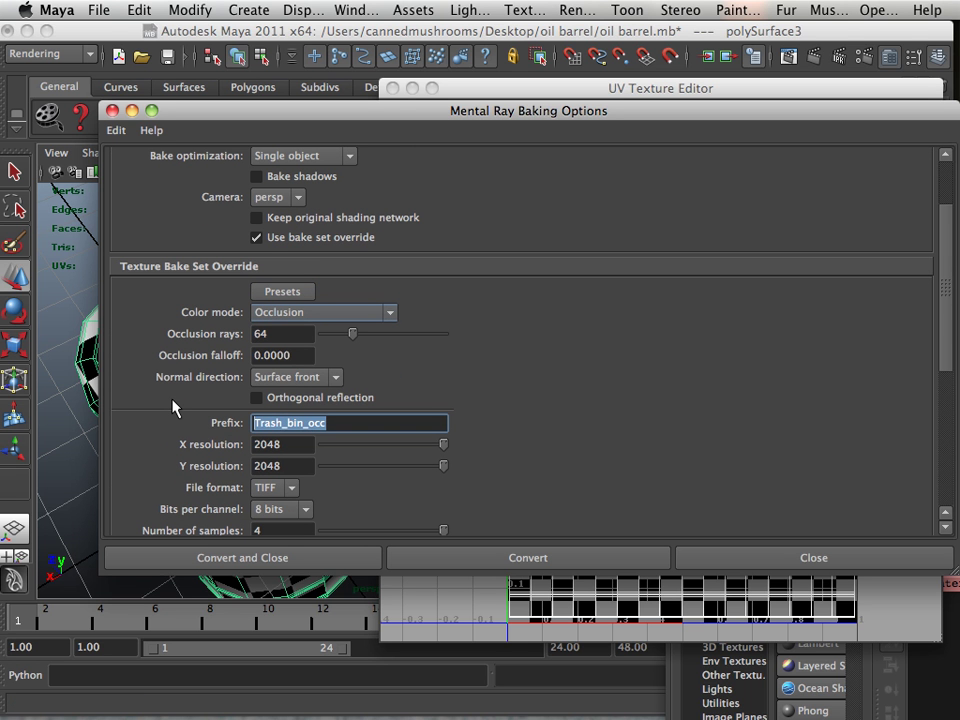
{"action": "type", "text": "oil"}
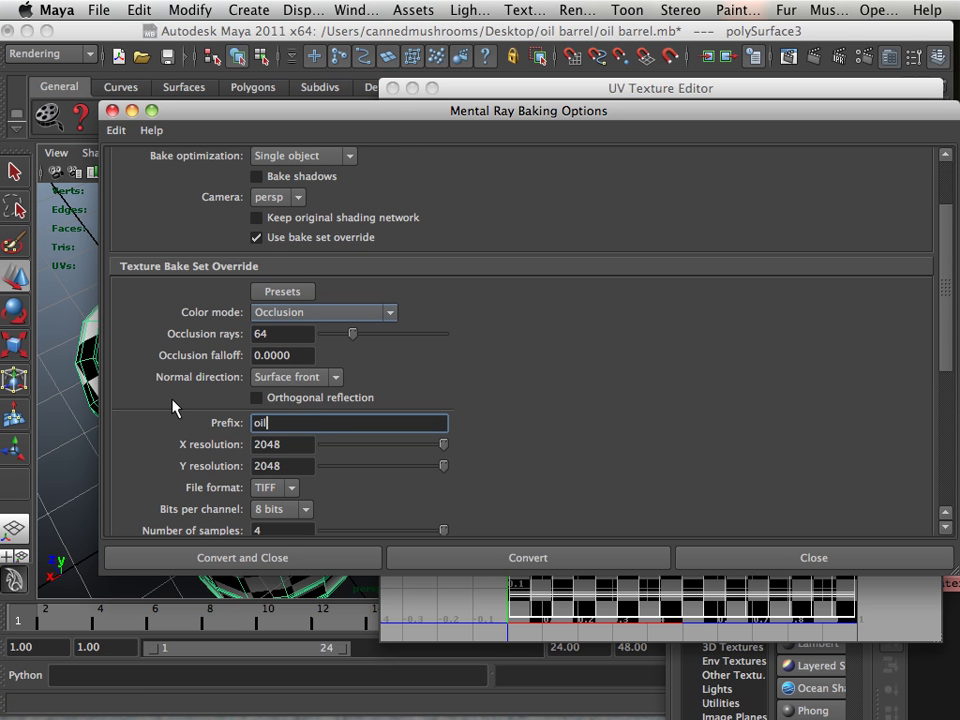
{"action": "type", "text": "_barrel_occ"}
{"action": "scroll", "coordinate": [225, 451], "scroll_direction": "down", "scroll_amount": 5}
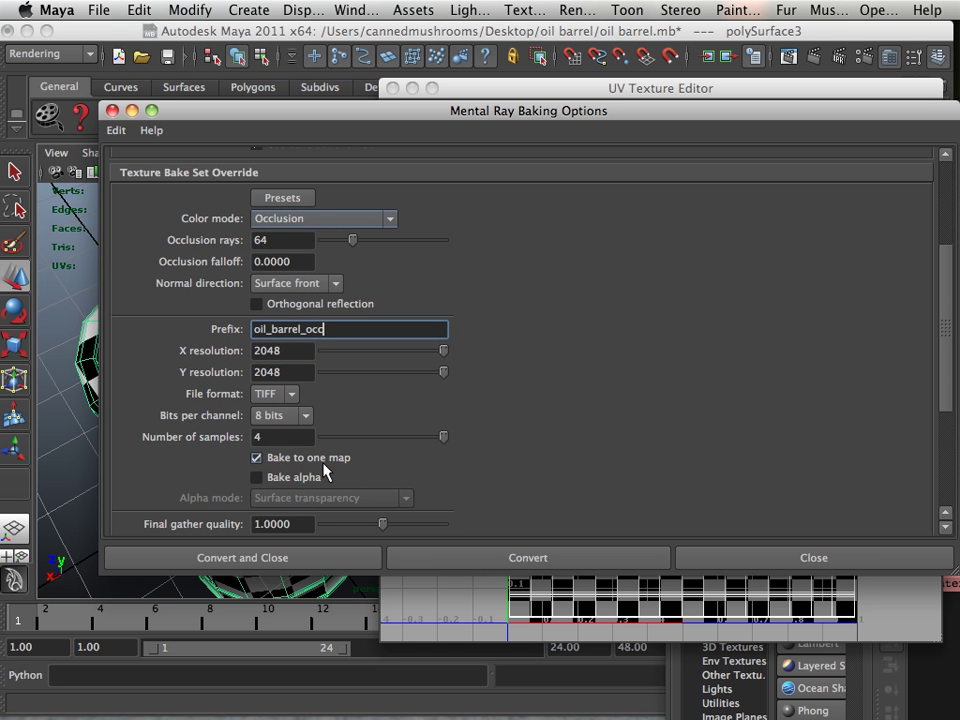
{"action": "scroll", "coordinate": [323, 472], "scroll_direction": "down", "scroll_amount": 4}
Uncover the barrel and examine its side, upper rim and recessed lid edge up close
{"action": "left_click_drag", "start_coordinate": [253, 111], "coordinate": [476, 137]}
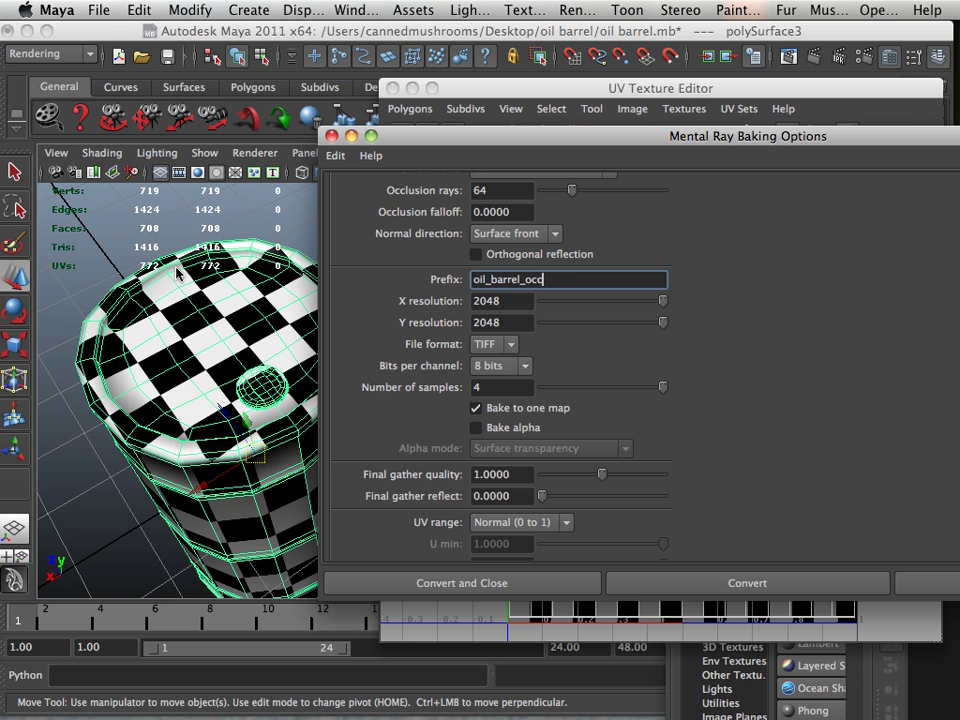
{"action": "left_click_drag", "start_coordinate": [210, 468], "coordinate": [195, 422], "text": "alt"}
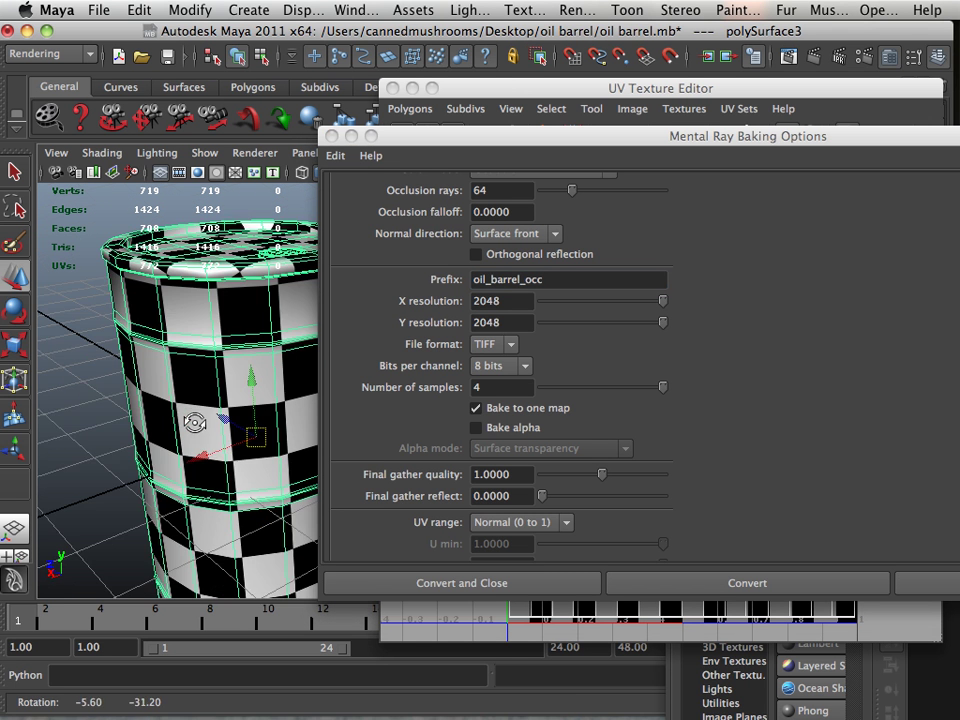
{"action": "middle_click_drag", "start_coordinate": [205, 382], "coordinate": [213, 431], "text": "alt"}
{"action": "right_click_drag", "start_coordinate": [213, 431], "coordinate": [257, 406], "text": "alt"}
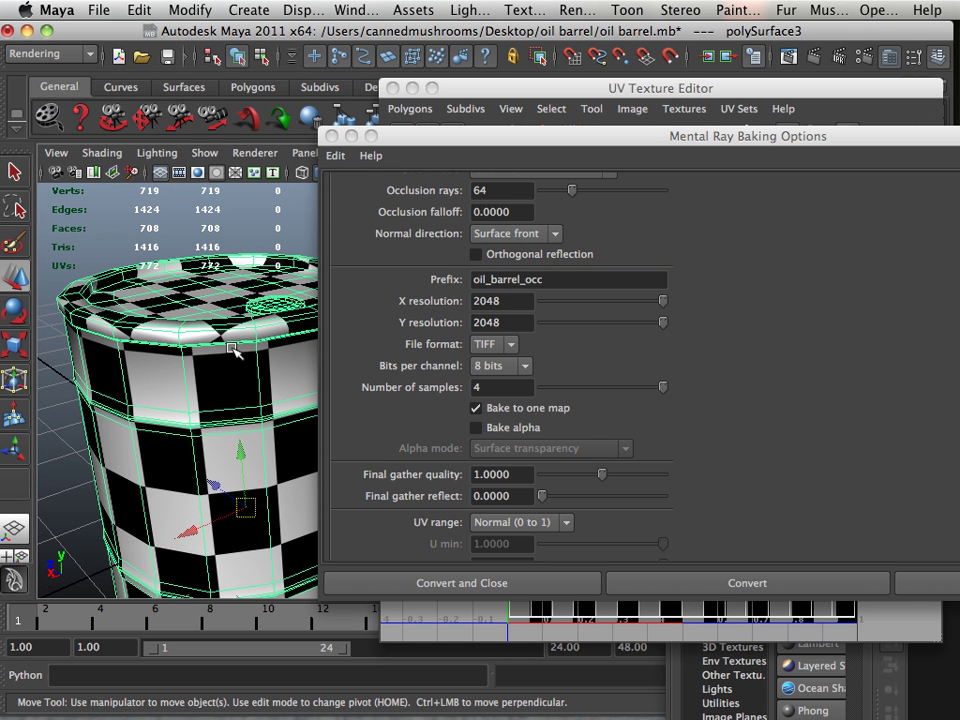
{"action": "right_click_drag", "start_coordinate": [215, 352], "coordinate": [180, 360], "text": "alt"}
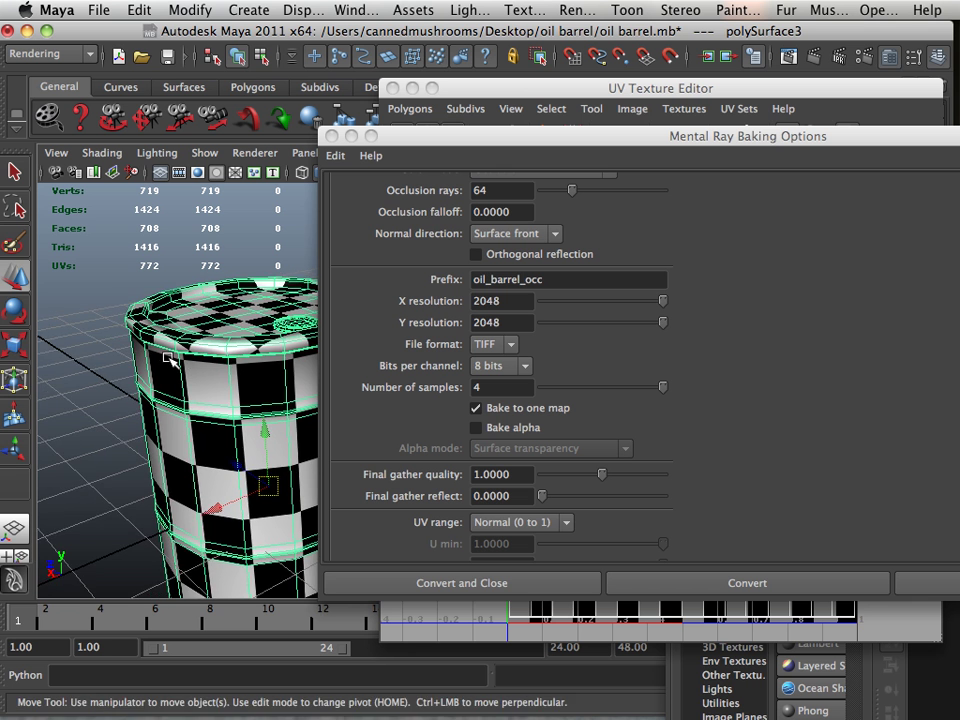
{"action": "middle_click_drag", "start_coordinate": [180, 360], "coordinate": [150, 390], "text": "alt"}
{"action": "right_click_drag", "start_coordinate": [150, 395], "coordinate": [215, 390], "text": "alt"}
{"action": "middle_click_drag", "start_coordinate": [215, 390], "coordinate": [257, 420], "text": "alt"}
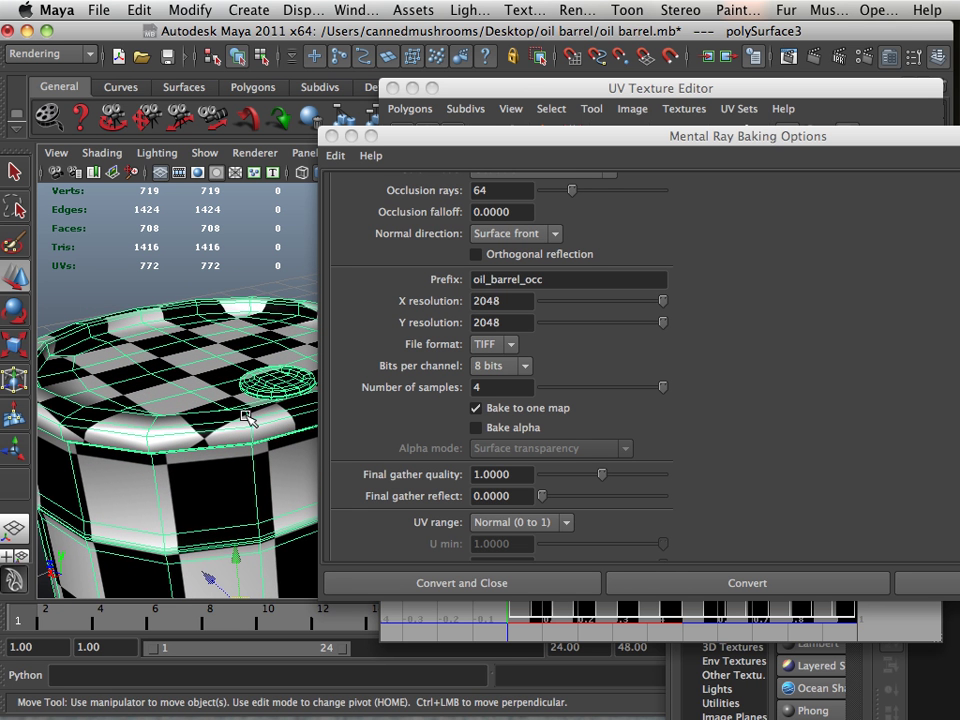
{"action": "right_click_drag", "start_coordinate": [257, 421], "coordinate": [225, 418], "text": "alt"}
{"action": "left_click_drag", "start_coordinate": [225, 416], "coordinate": [203, 430], "text": "alt"}
{"action": "right_click_drag", "start_coordinate": [203, 430], "coordinate": [222, 438], "text": "alt"}
{"action": "left_click_drag", "start_coordinate": [196, 420], "coordinate": [208, 399], "text": "alt"}
{"action": "right_click_drag", "start_coordinate": [208, 399], "coordinate": [181, 360], "text": "alt"}
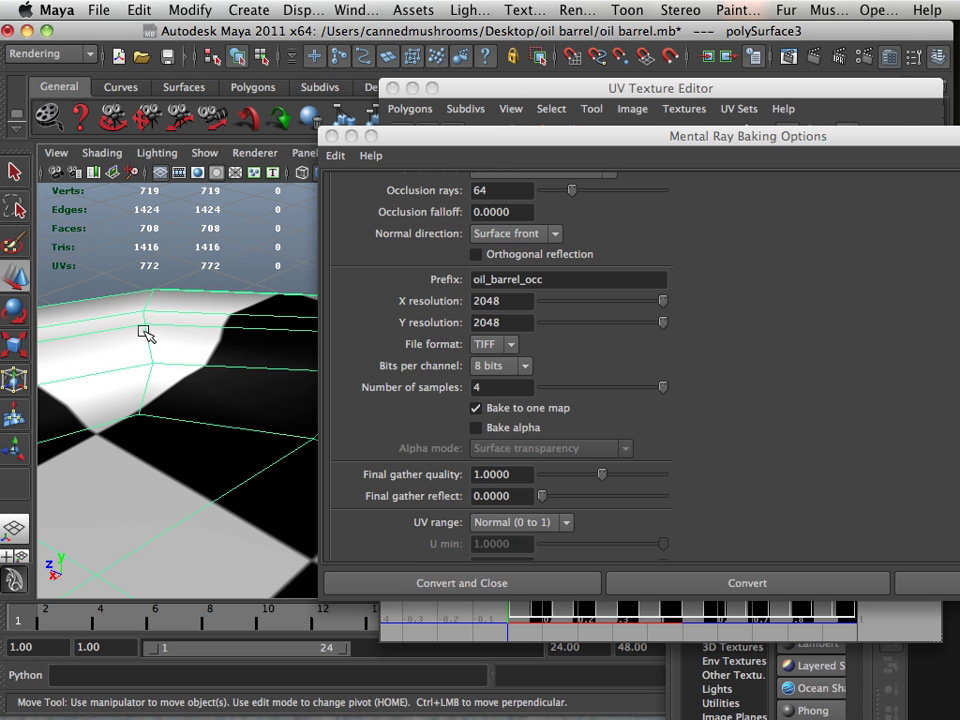
{"action": "right_click_drag", "start_coordinate": [218, 400], "coordinate": [139, 394], "text": "alt"}
{"action": "left_click_drag", "start_coordinate": [139, 394], "coordinate": [190, 396], "text": "alt"}
{"action": "middle_click_drag", "start_coordinate": [212, 402], "coordinate": [189, 388], "text": "alt"}
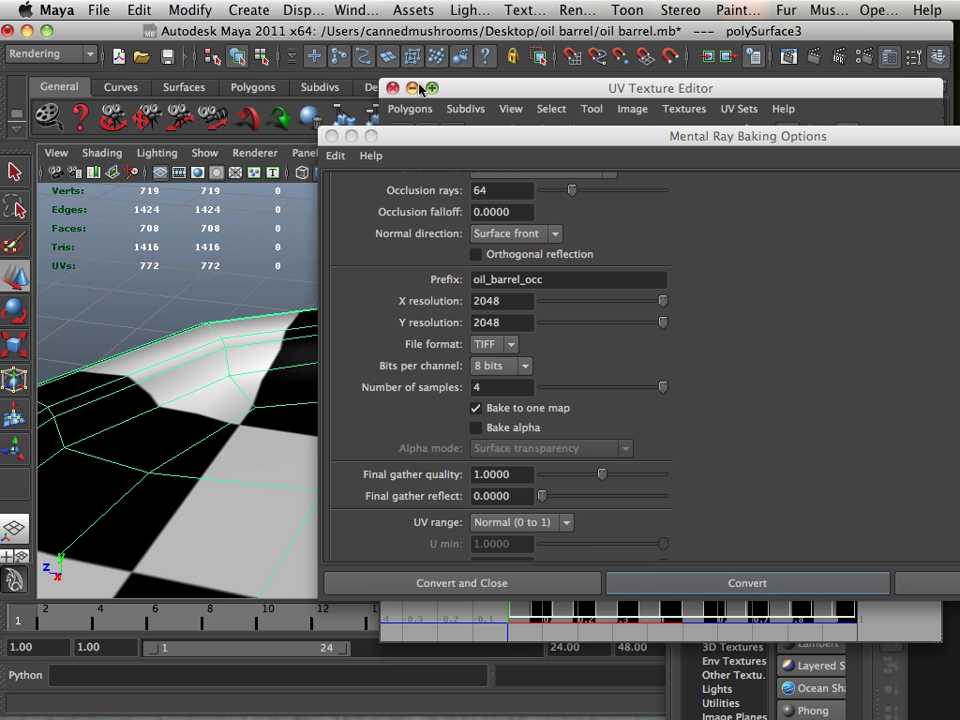
Bake the barrel's occlusion map with the current settings, then move the baking options off the model and UV layout
{"action": "left_click_drag", "start_coordinate": [322, 30], "coordinate": [304, 6]}
{"action": "left_click", "coordinate": [636, 584]}
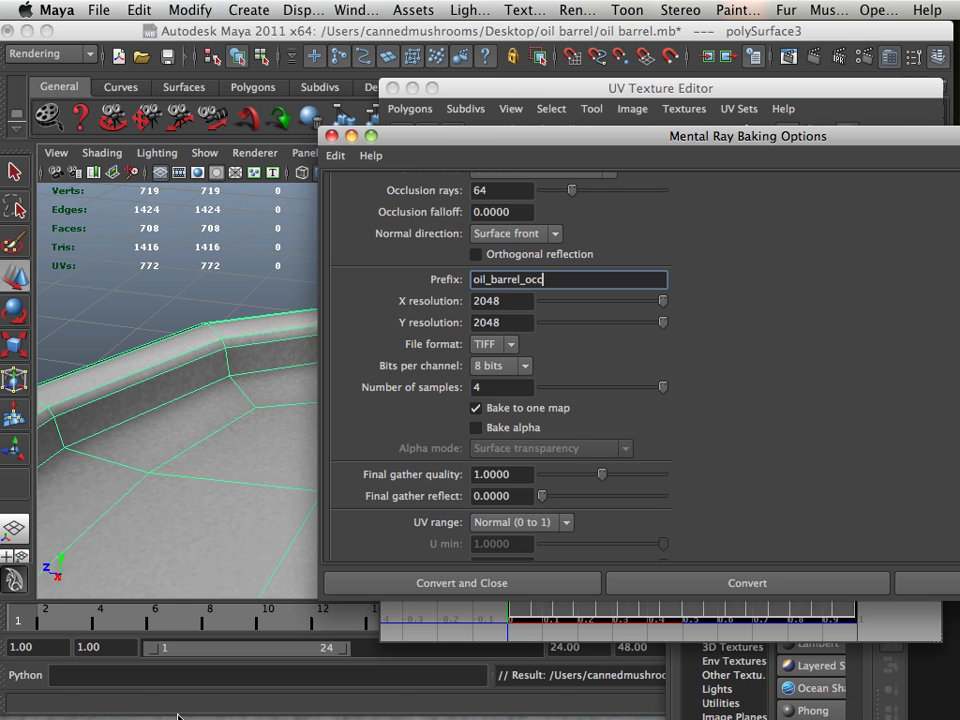
{"action": "left_click_drag", "start_coordinate": [457, 140], "coordinate": [706, 293]}
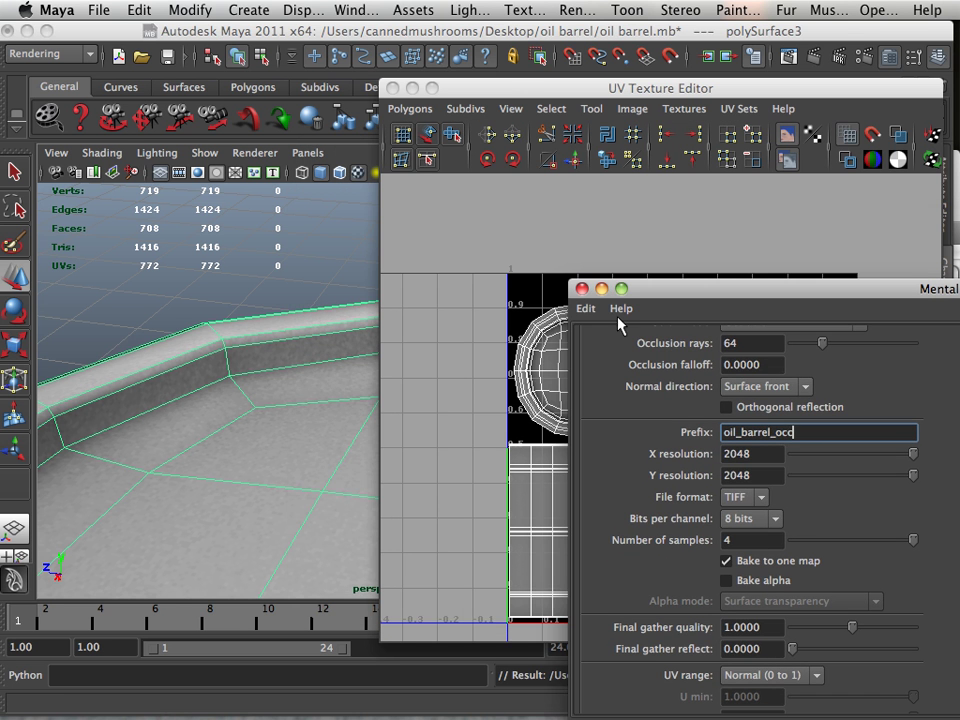
Inspect the baked occlusion shading on the lid, along the rim and around the small cap
{"action": "right_click_drag", "start_coordinate": [250, 340], "coordinate": [98, 383], "text": "alt"}
{"action": "middle_click_drag", "start_coordinate": [272, 440], "coordinate": [190, 424], "text": "alt"}
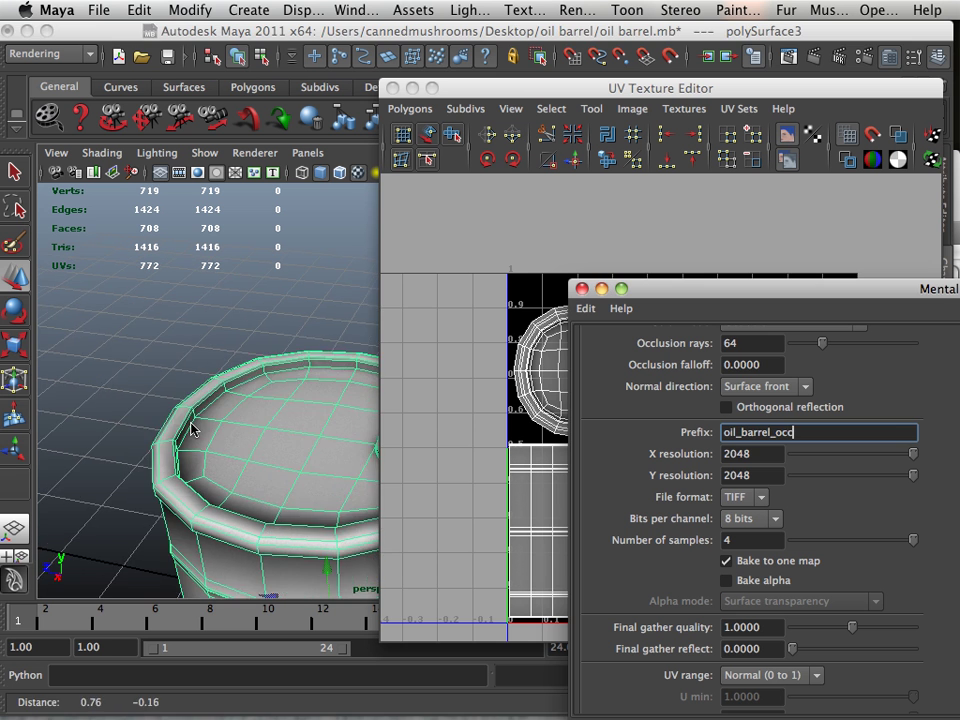
{"action": "left_click_drag", "start_coordinate": [190, 424], "coordinate": [192, 406], "text": "alt"}
{"action": "right_click_drag", "start_coordinate": [192, 406], "coordinate": [240, 422], "text": "alt"}
{"action": "left_click_drag", "start_coordinate": [240, 422], "coordinate": [197, 440], "text": "alt"}
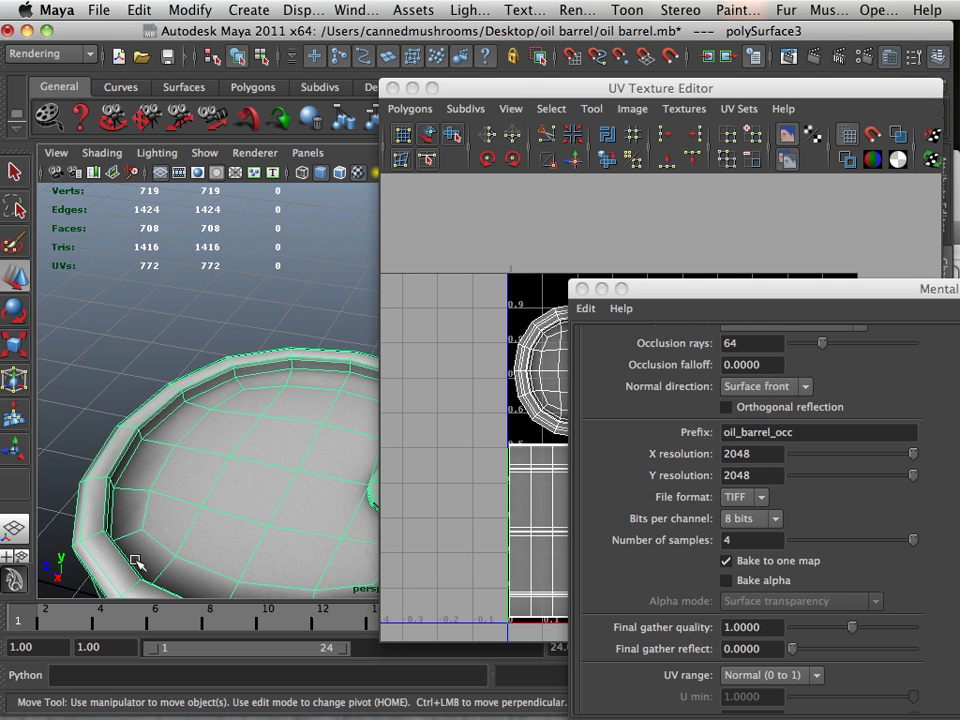
{"action": "left_click_drag", "start_coordinate": [195, 533], "coordinate": [201, 472], "text": "alt"}
{"action": "middle_click_drag", "start_coordinate": [201, 472], "coordinate": [95, 512], "text": "alt"}
{"action": "right_click_drag", "start_coordinate": [95, 512], "coordinate": [235, 529], "text": "alt"}
{"action": "left_click_drag", "start_coordinate": [235, 529], "coordinate": [197, 529], "text": "alt"}
{"action": "middle_click_drag", "start_coordinate": [197, 529], "coordinate": [205, 474], "text": "alt"}
{"action": "right_click_drag", "start_coordinate": [205, 474], "coordinate": [240, 478], "text": "alt"}
{"action": "left_click_drag", "start_coordinate": [182, 481], "coordinate": [168, 496], "text": "alt"}
{"action": "middle_click_drag", "start_coordinate": [168, 496], "coordinate": [227, 433], "text": "alt"}
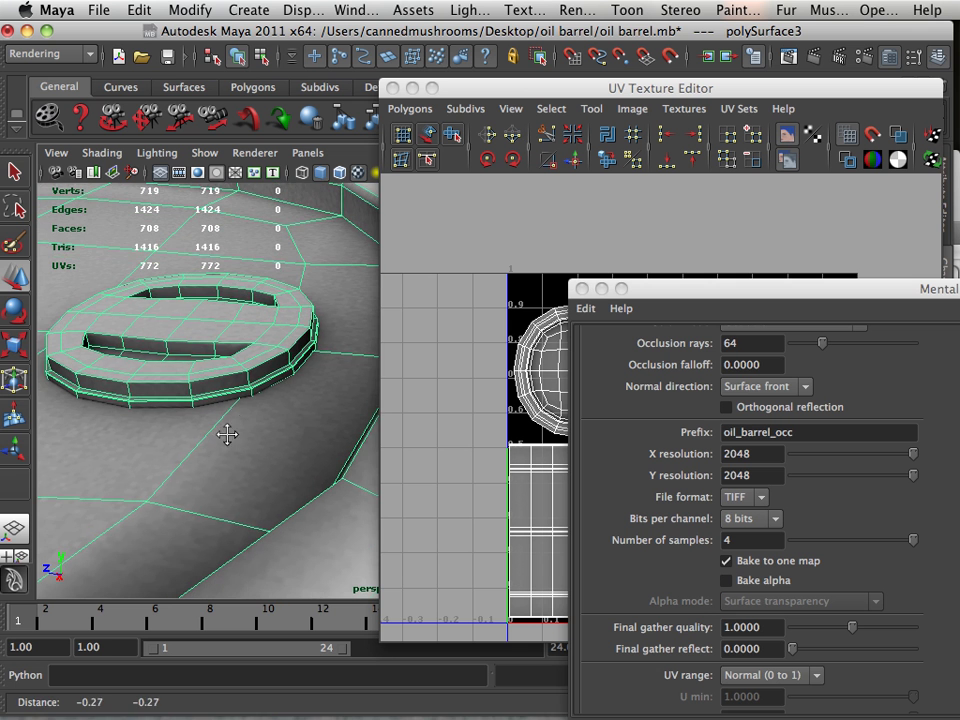
{"action": "left_click_drag", "start_coordinate": [210, 378], "coordinate": [218, 432], "text": "alt"}
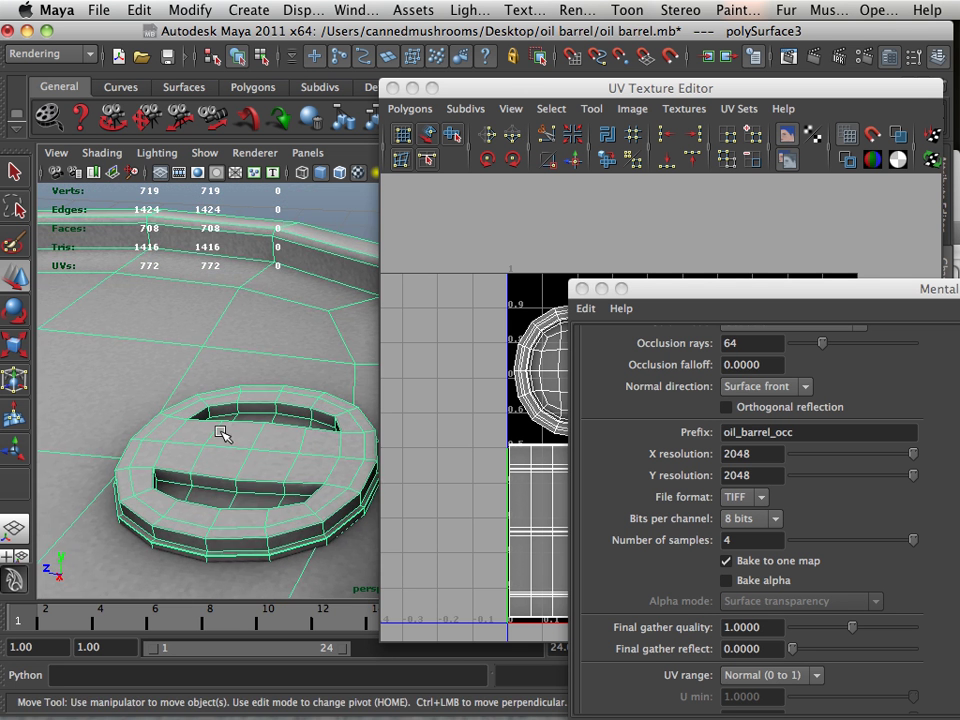
Inspect the baked occlusion on the whole barrel, viewing the lid from above and the ribbed side
{"action": "right_click_drag", "start_coordinate": [218, 432], "coordinate": [137, 438], "text": "alt"}
{"action": "left_click_drag", "start_coordinate": [137, 438], "coordinate": [205, 457], "text": "alt"}
{"action": "right_click_drag", "start_coordinate": [205, 457], "coordinate": [106, 437], "text": "alt"}
{"action": "left_click_drag", "start_coordinate": [106, 437], "coordinate": [204, 481], "text": "alt"}
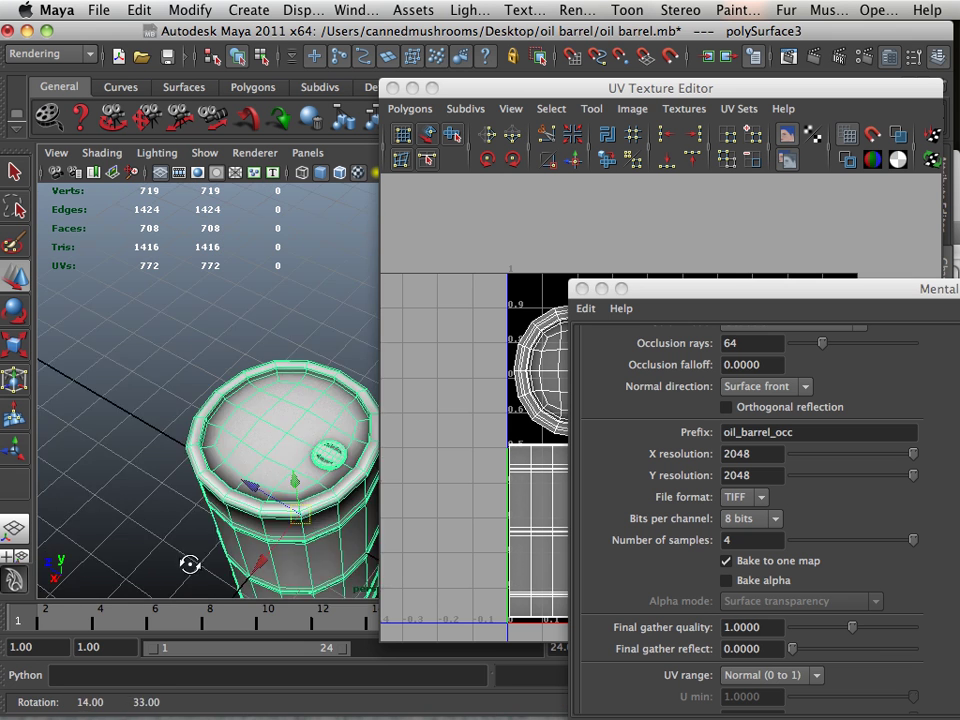
{"action": "left_click_drag", "start_coordinate": [188, 400], "coordinate": [210, 514], "text": "alt"}
{"action": "right_click_drag", "start_coordinate": [210, 514], "coordinate": [345, 551], "text": "alt"}
{"action": "middle_click_drag", "start_coordinate": [225, 493], "coordinate": [246, 448], "text": "alt"}
{"action": "right_click_drag", "start_coordinate": [256, 452], "coordinate": [283, 465], "text": "alt"}
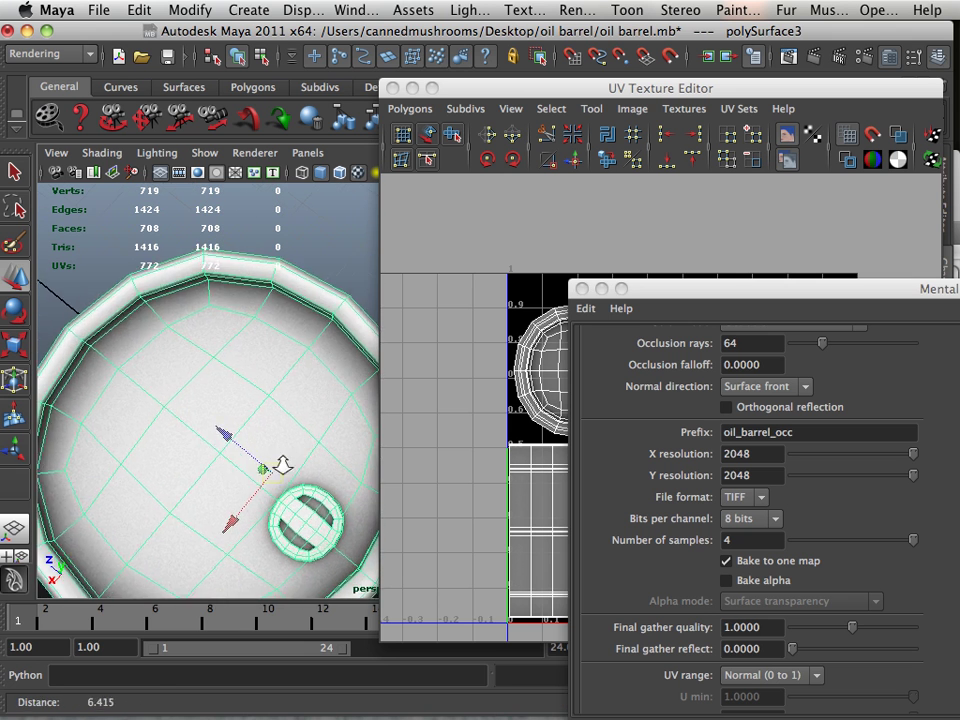
{"action": "middle_click_drag", "start_coordinate": [283, 465], "coordinate": [210, 441], "text": "alt"}
{"action": "left_click_drag", "start_coordinate": [210, 441], "coordinate": [221, 313], "text": "alt"}
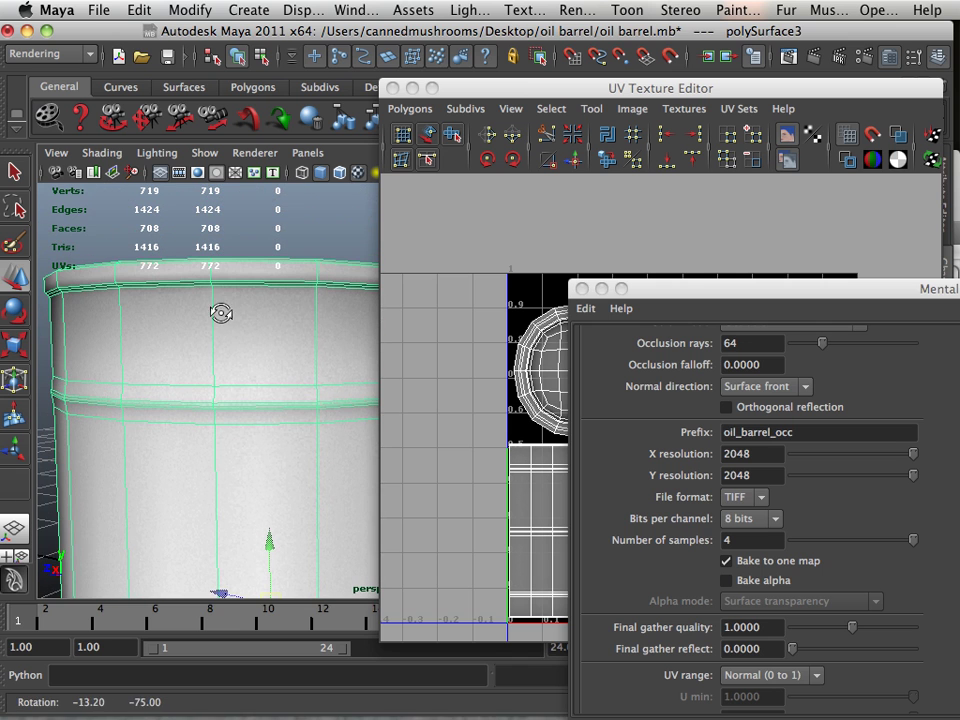